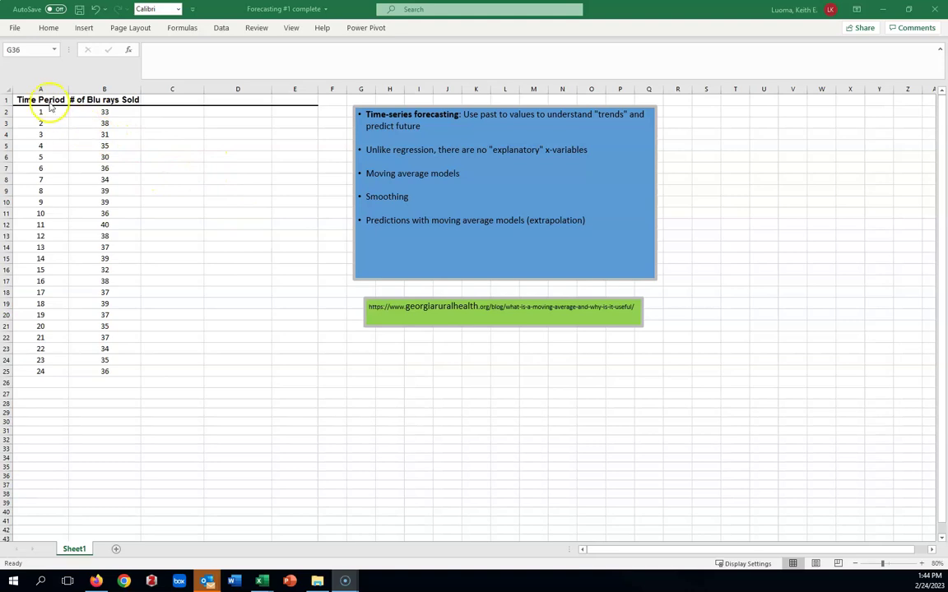
# - Plot the time period and Blu-ray sales data in A1:B25 as a smooth-line scatter chart and place it below the green link box
pyautogui.click(145, 146)
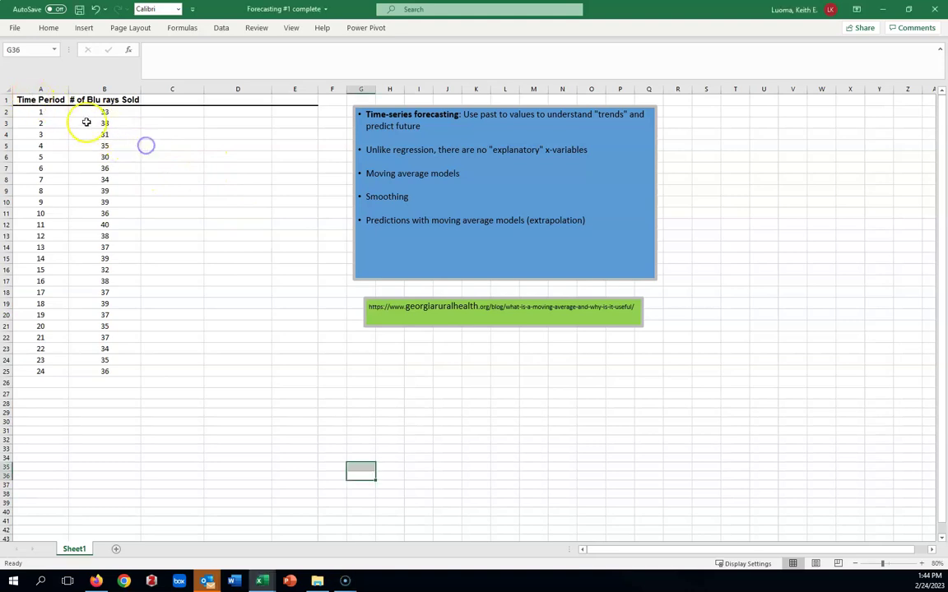
pyautogui.moveTo(34, 100); pyautogui.dragTo(103, 371)
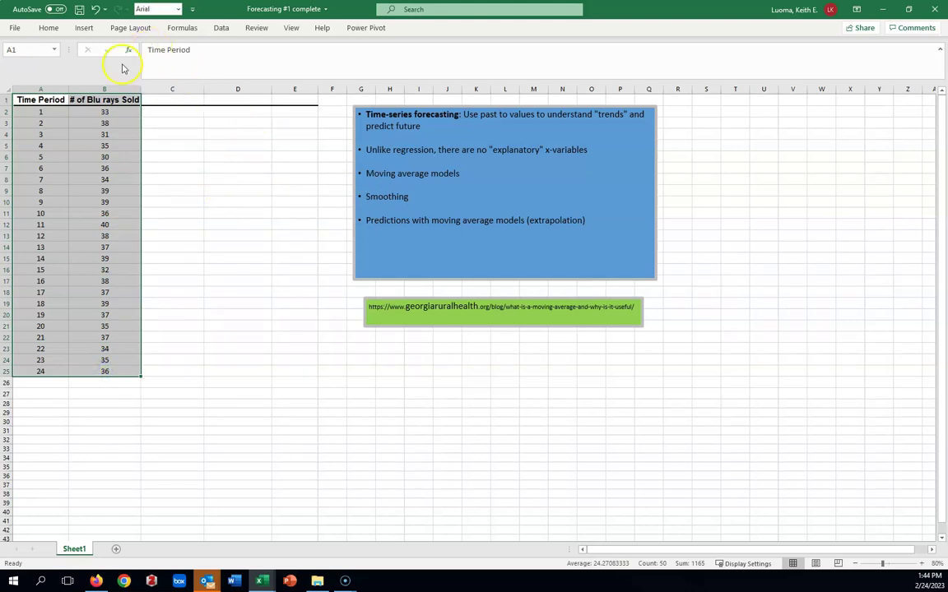
pyautogui.click(84, 30)
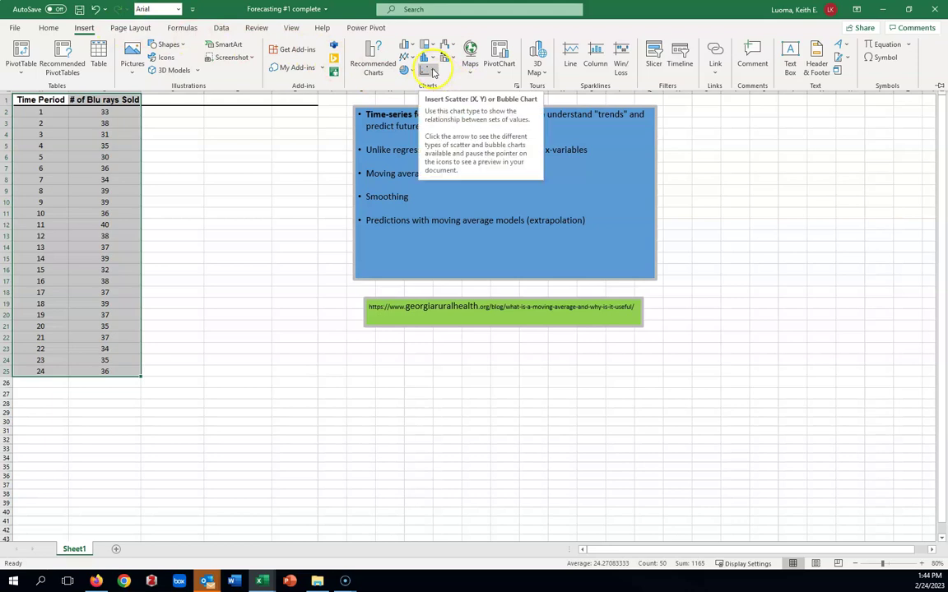
pyautogui.click(434, 72)
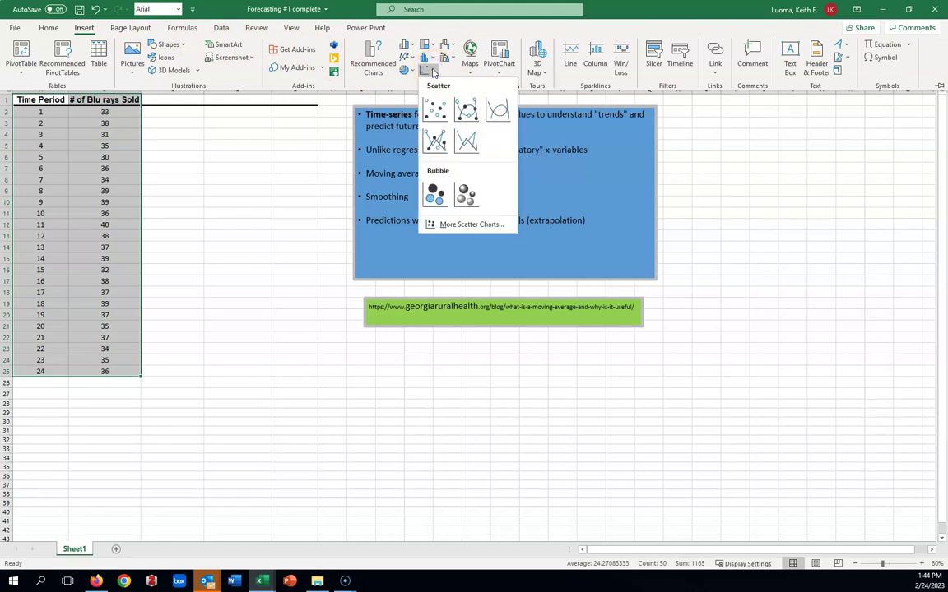
pyautogui.click(438, 107)
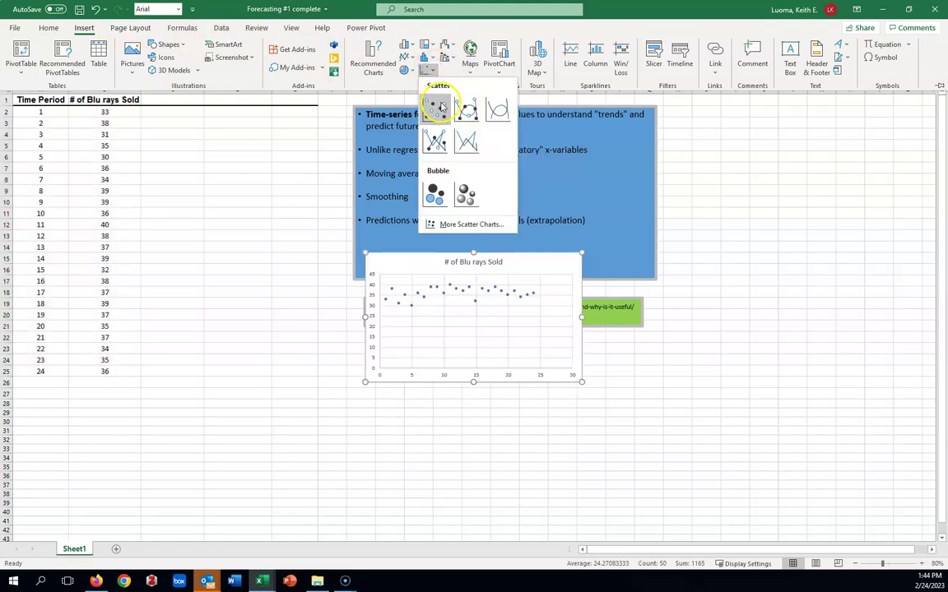
pyautogui.click(499, 109)
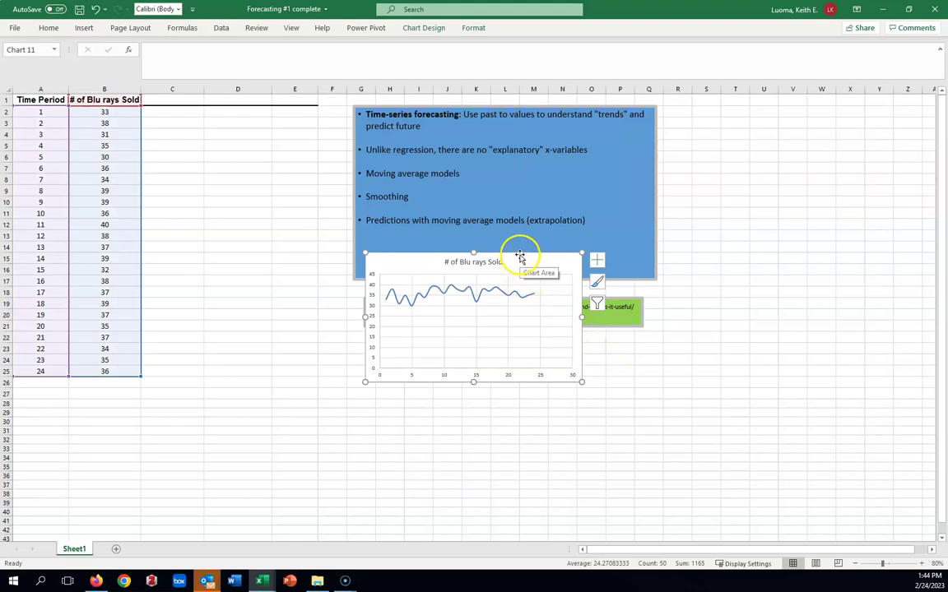
pyautogui.moveTo(528, 383); pyautogui.dragTo(491, 469)
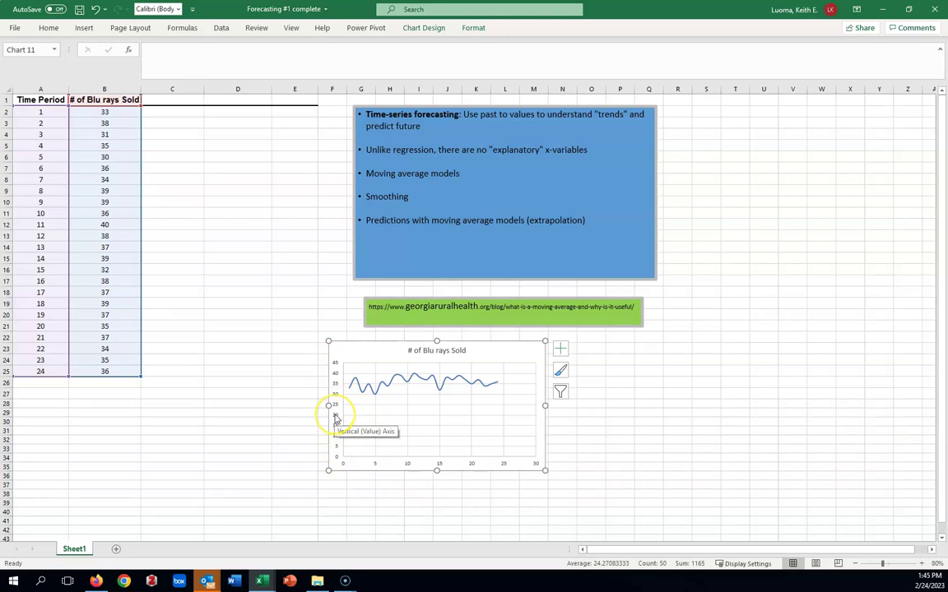
# - Set the minimum bound of the chart's vertical axis to 29
pyautogui.click(334, 414)
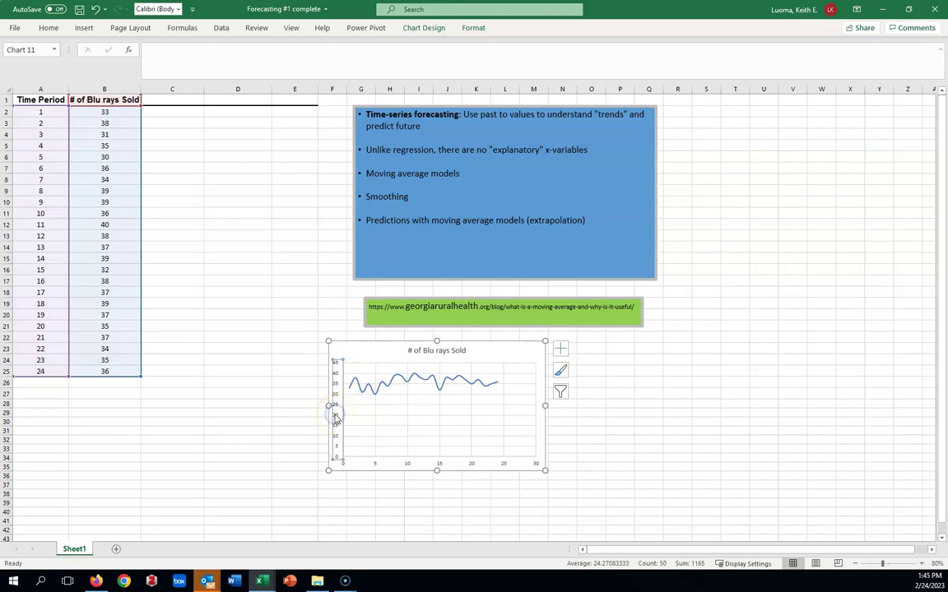
pyautogui.click(335, 417)
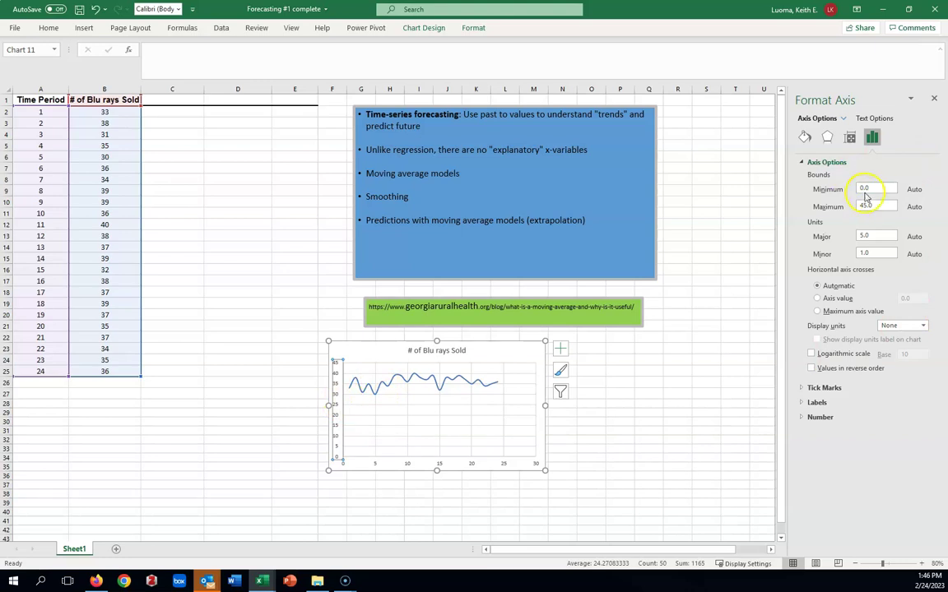
pyautogui.moveTo(867, 189); pyautogui.dragTo(843, 193)
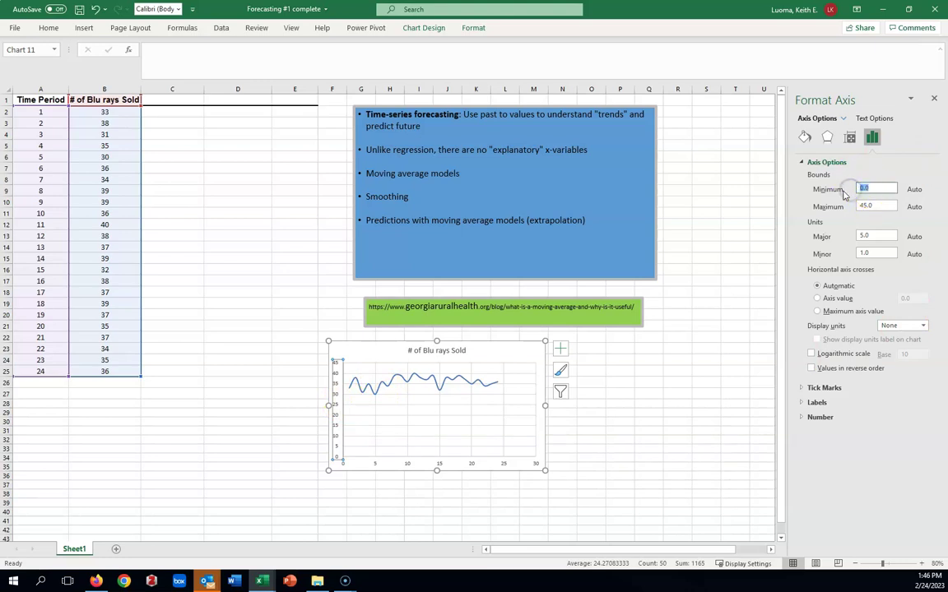
pyautogui.write('29')
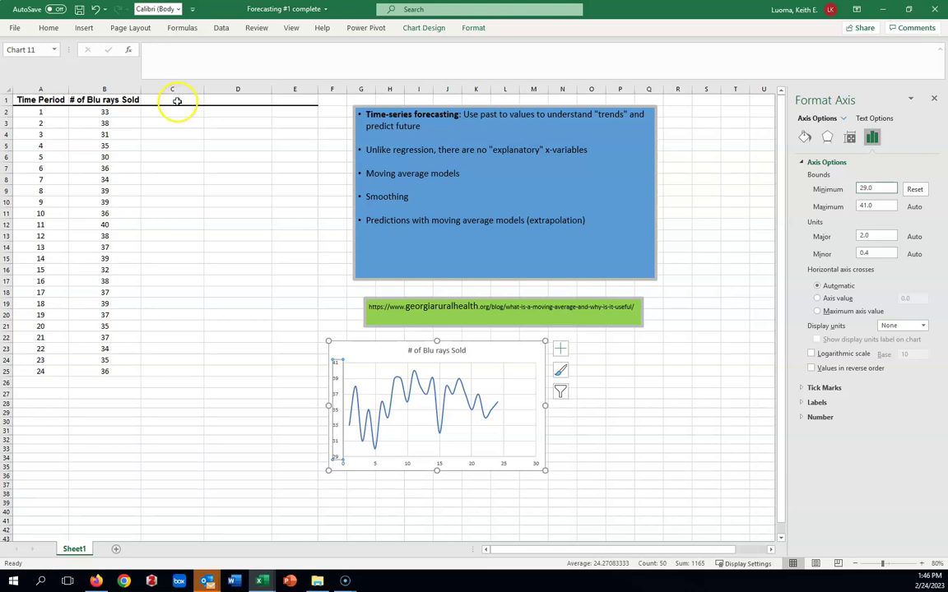
# - Enter the column header "Moving ave n=2" in cell C1
pyautogui.click(176, 100)
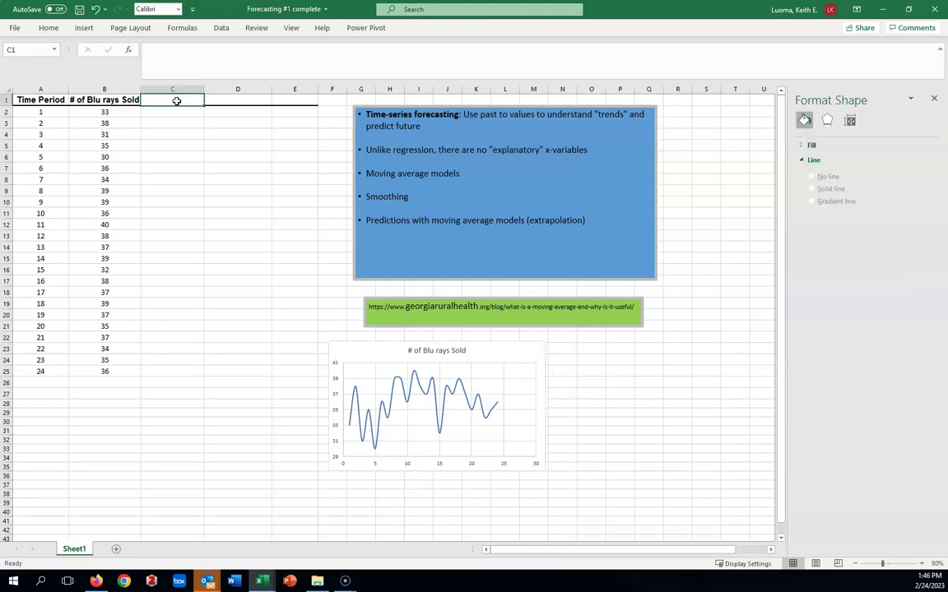
pyautogui.write('Moving')
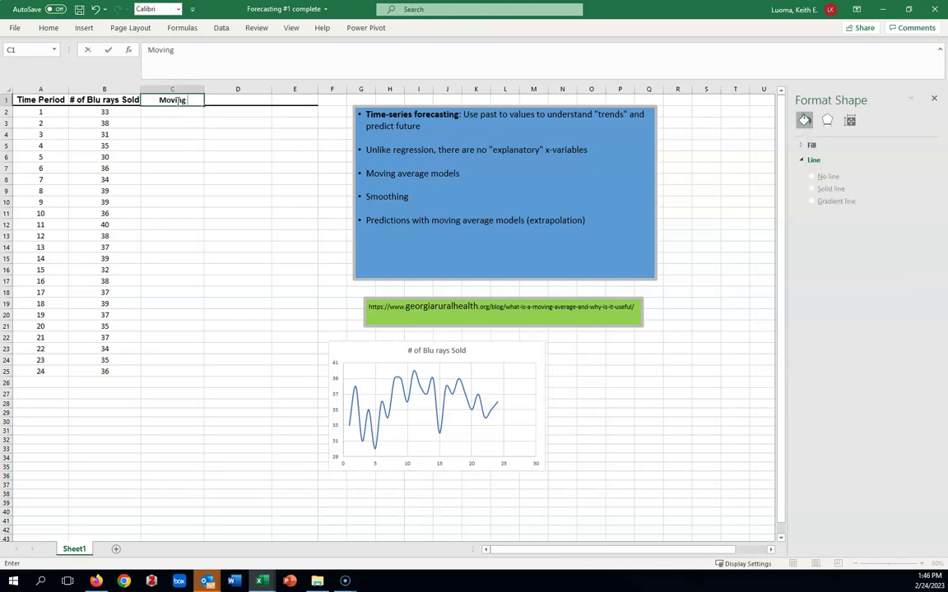
pyautogui.write(' ave')
pyautogui.write('n=')
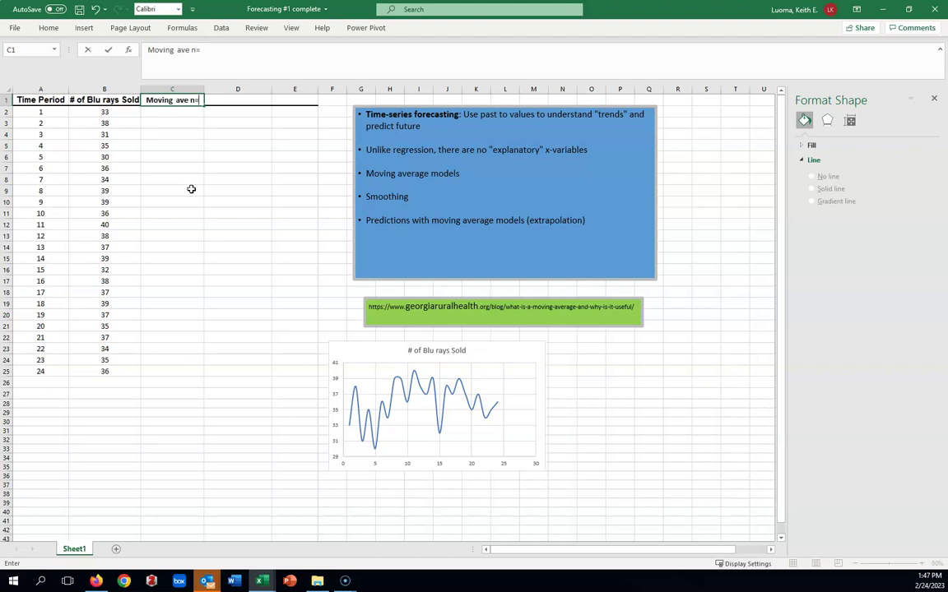
pyautogui.write('2')
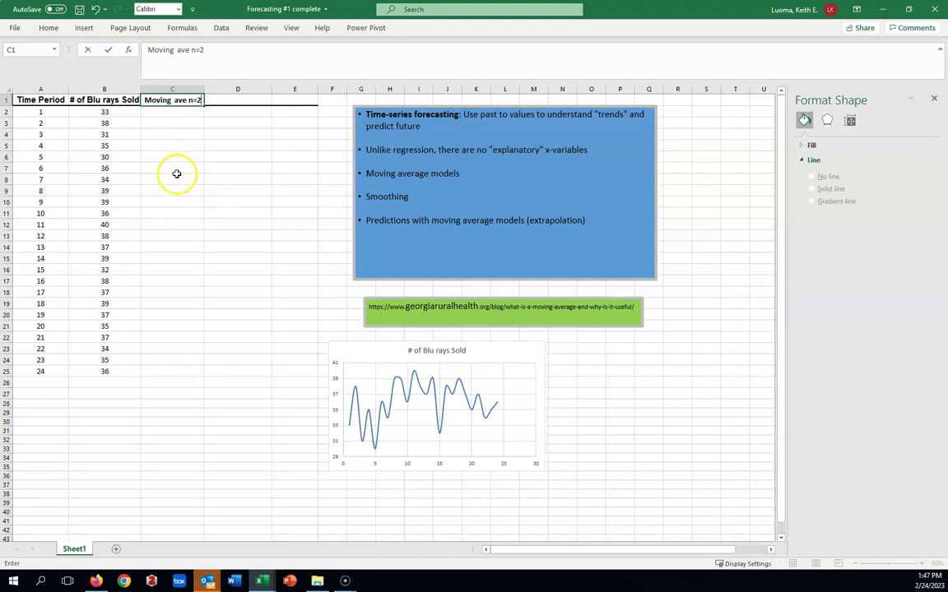
pyautogui.click(180, 157)
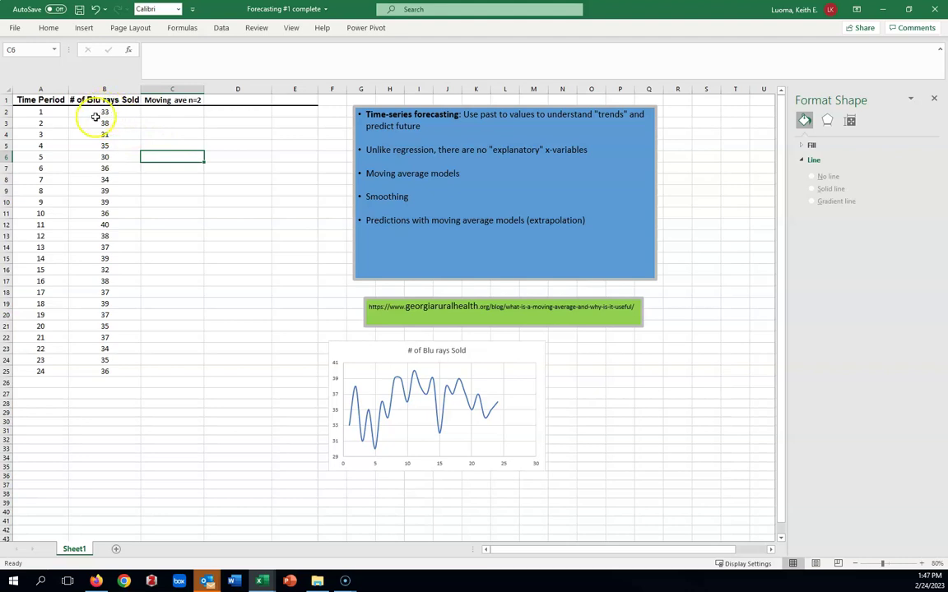
# - Calculate the first two-period moving average in C4 with the formula =AVERAGE(B2:B3)
pyautogui.moveTo(109, 111); pyautogui.dragTo(118, 123)
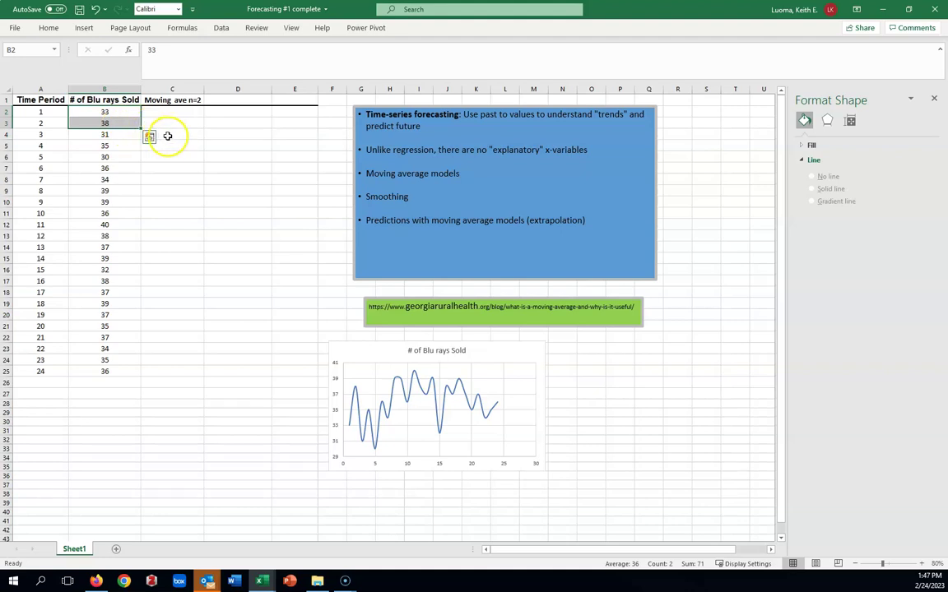
pyautogui.click(174, 188)
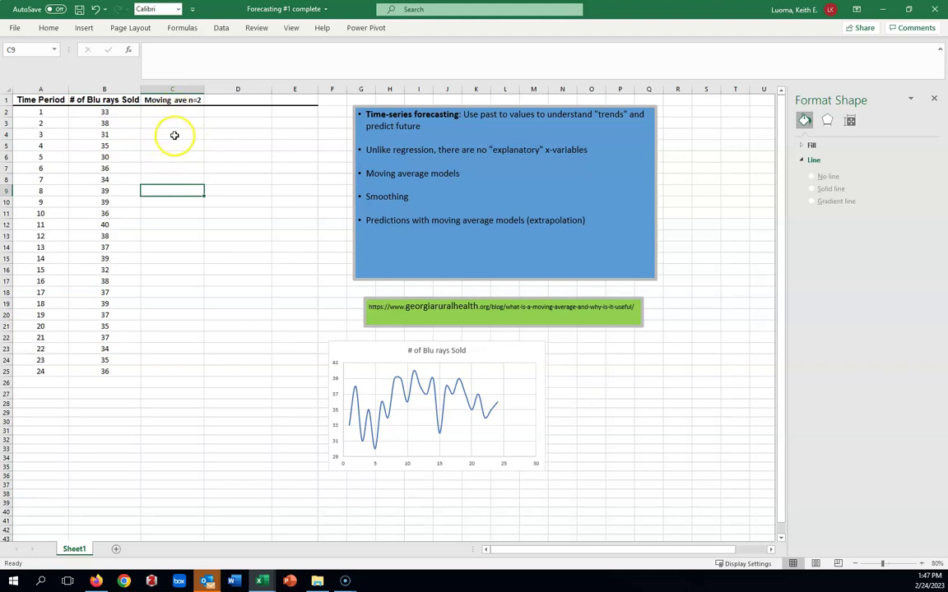
pyautogui.click(174, 135)
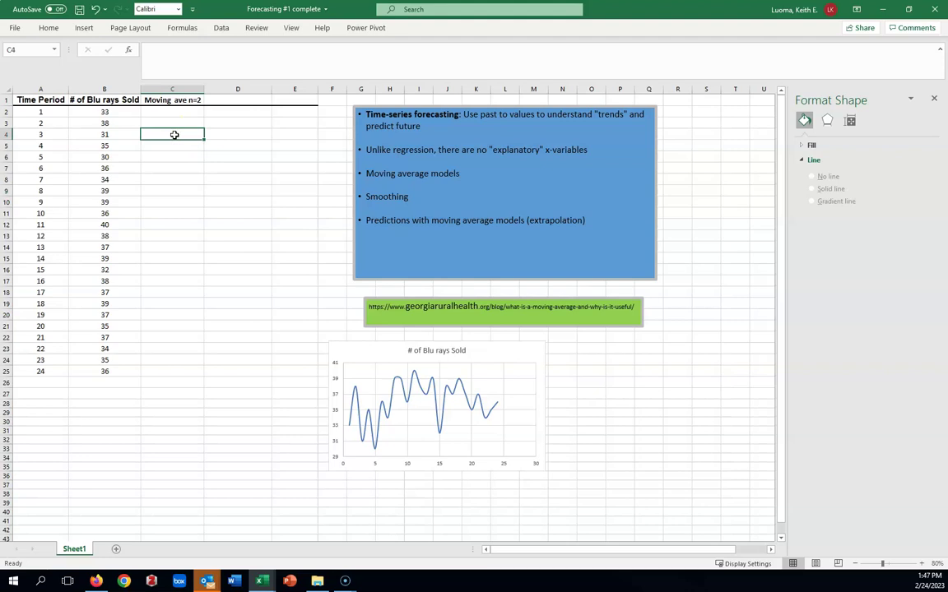
pyautogui.write('=')
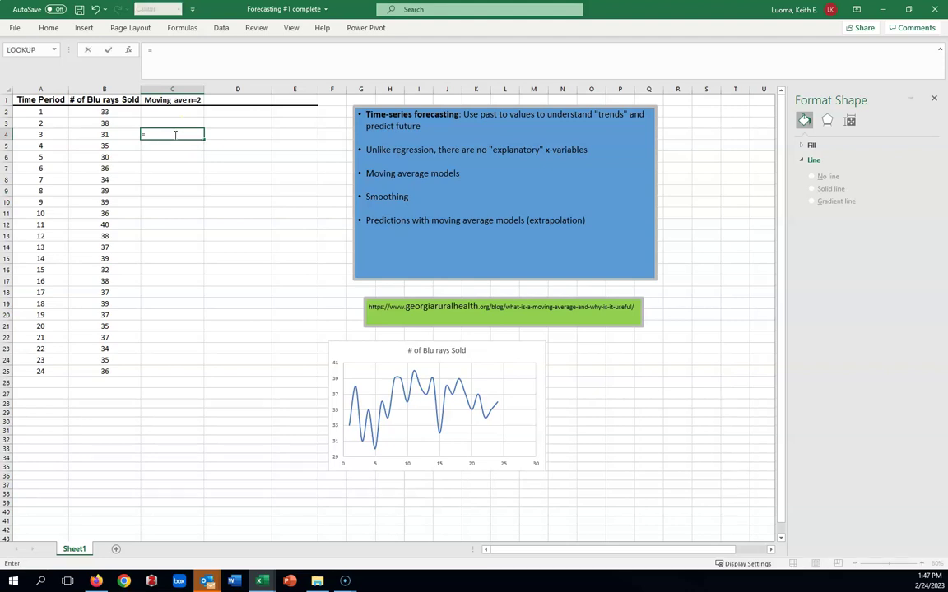
pyautogui.write('av')
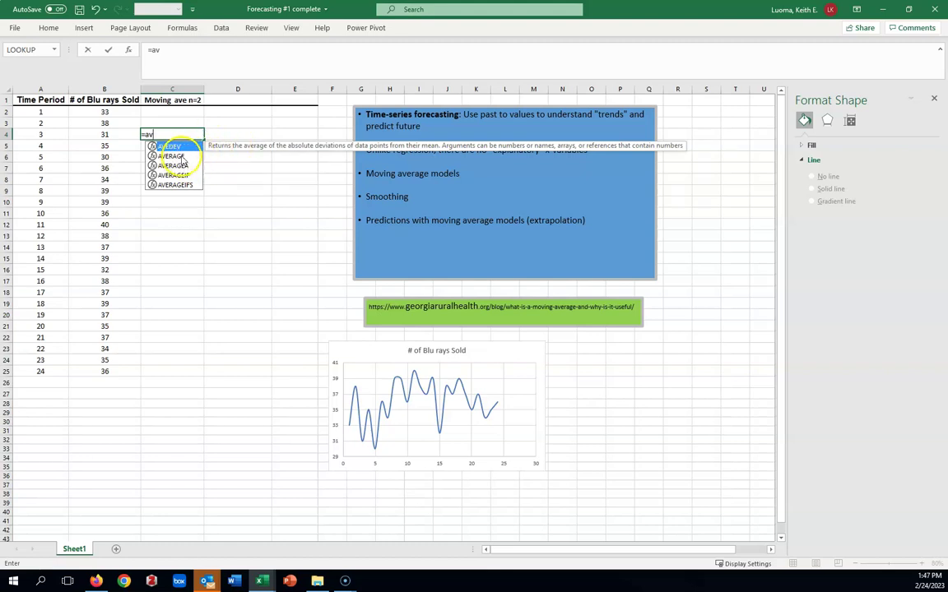
pyautogui.doubleClick(179, 156)
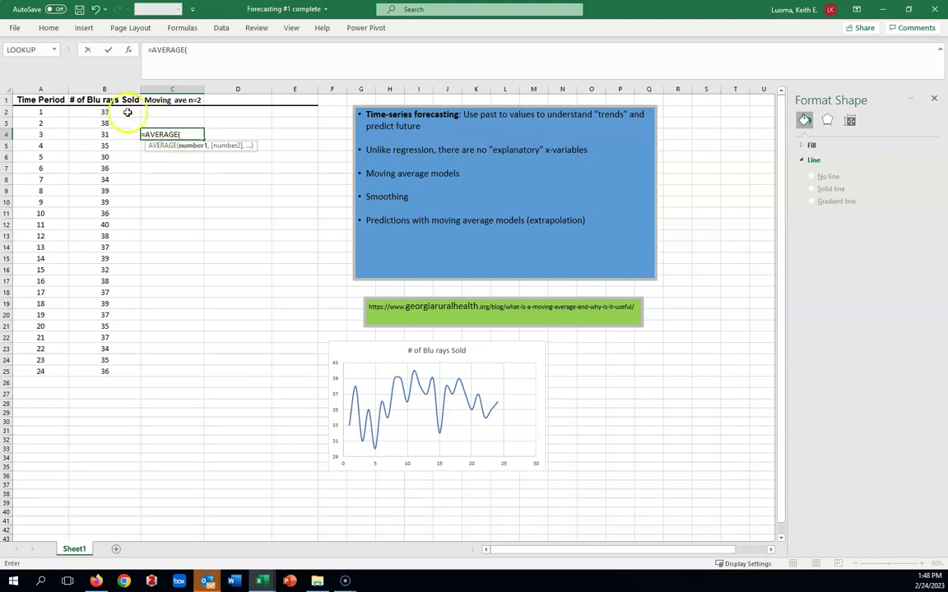
pyautogui.moveTo(113, 112); pyautogui.dragTo(113, 120)
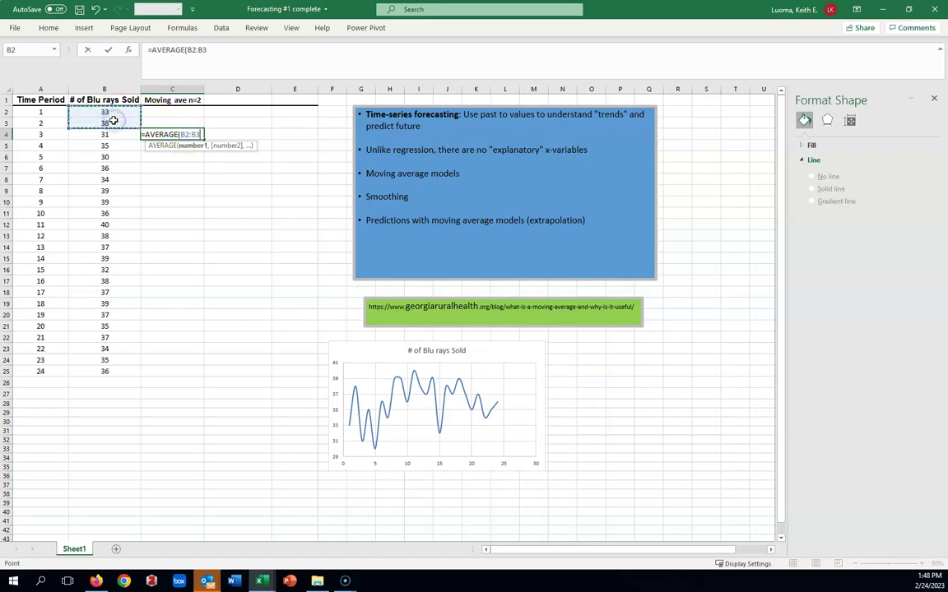
pyautogui.write(')')
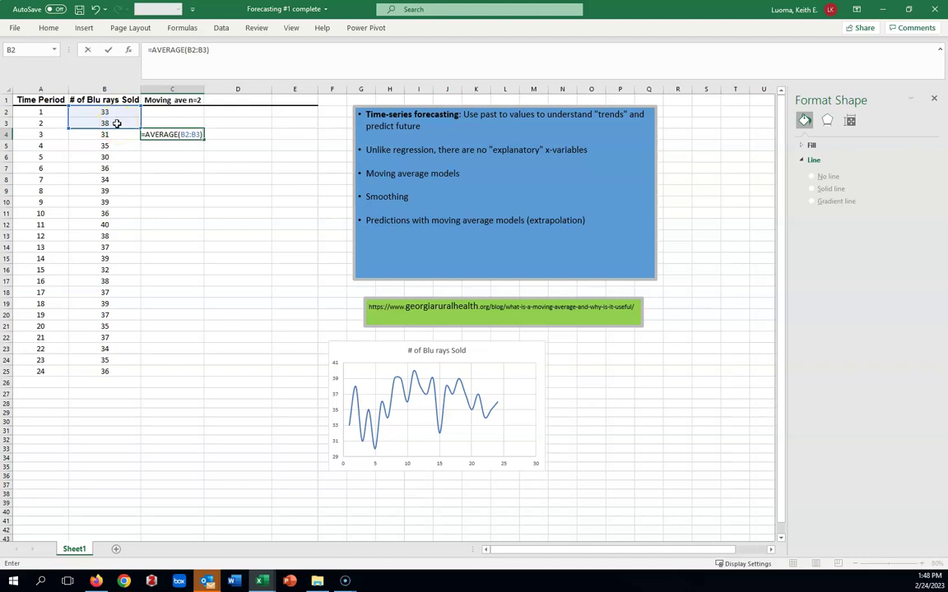
pyautogui.press('Return')
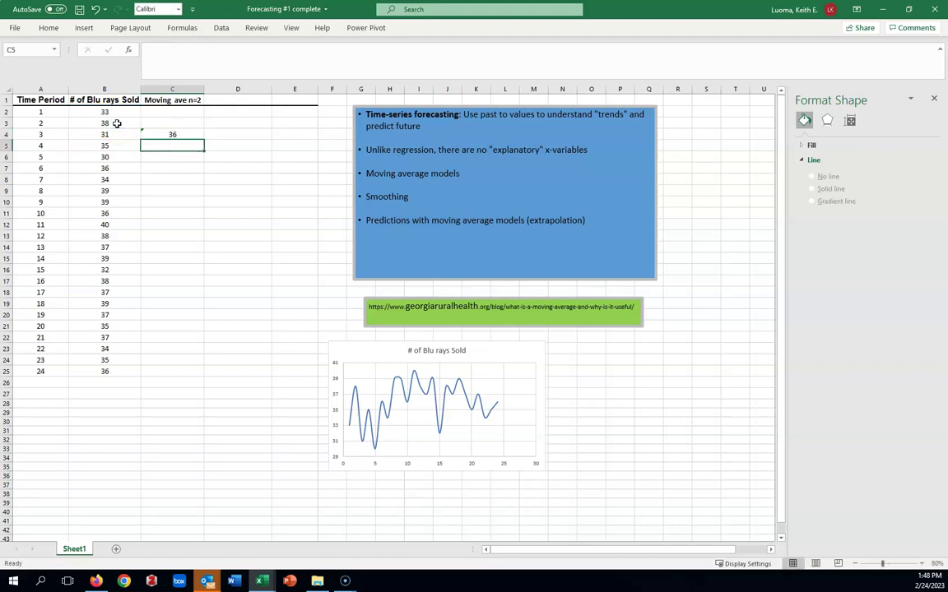
# - Format the moving average in C4 to show one decimal place and collapse the ribbon
pyautogui.click(178, 134)
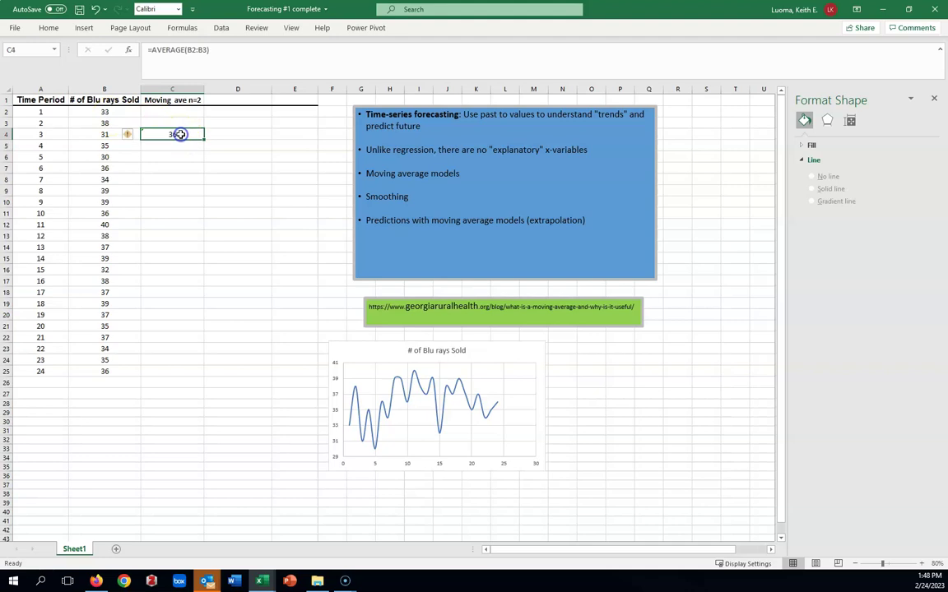
pyautogui.click(51, 29)
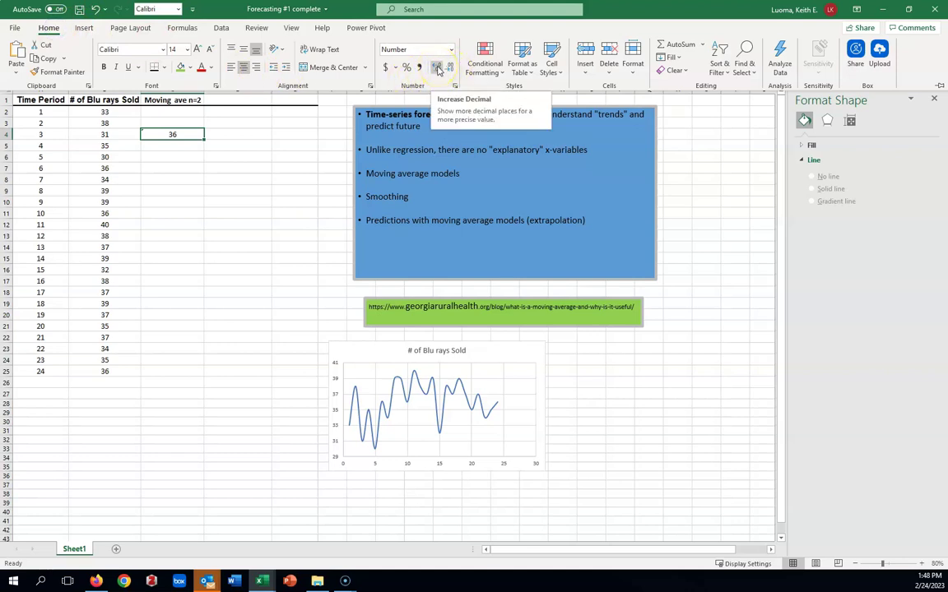
pyautogui.click(438, 69)
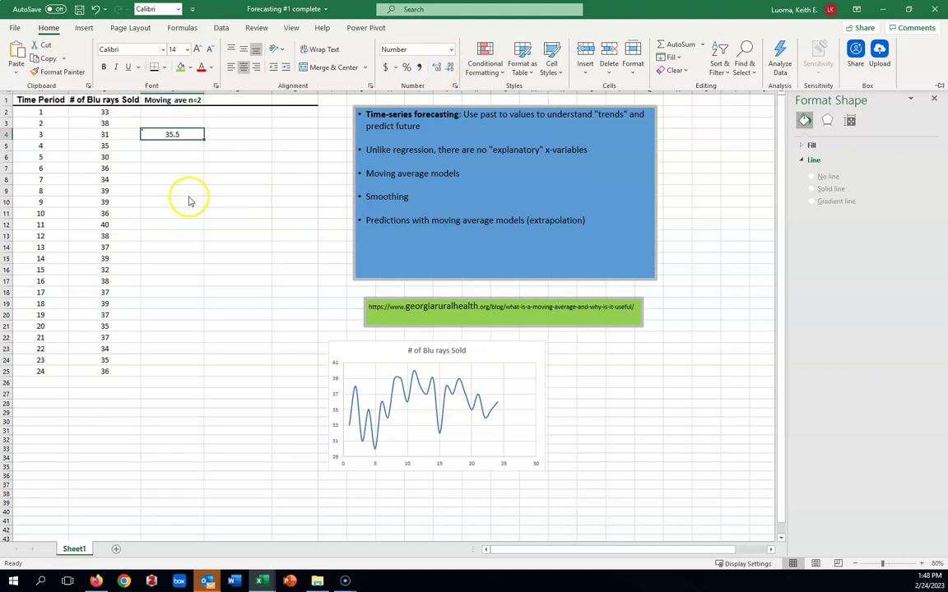
pyautogui.hotkey('ctrl', 'F1')
# - Fill the moving average formula from C4 down through C25
pyautogui.click(182, 158)
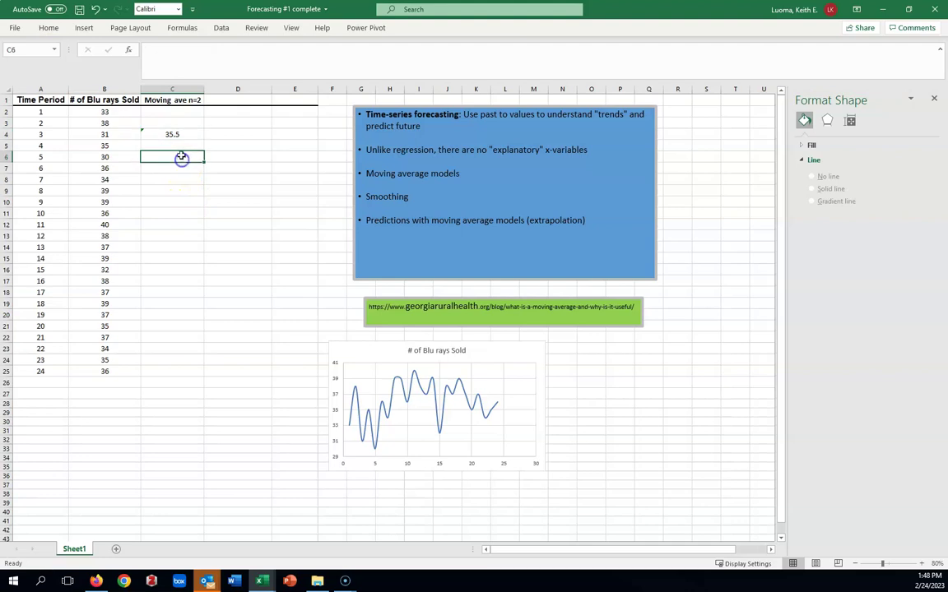
pyautogui.click(192, 132)
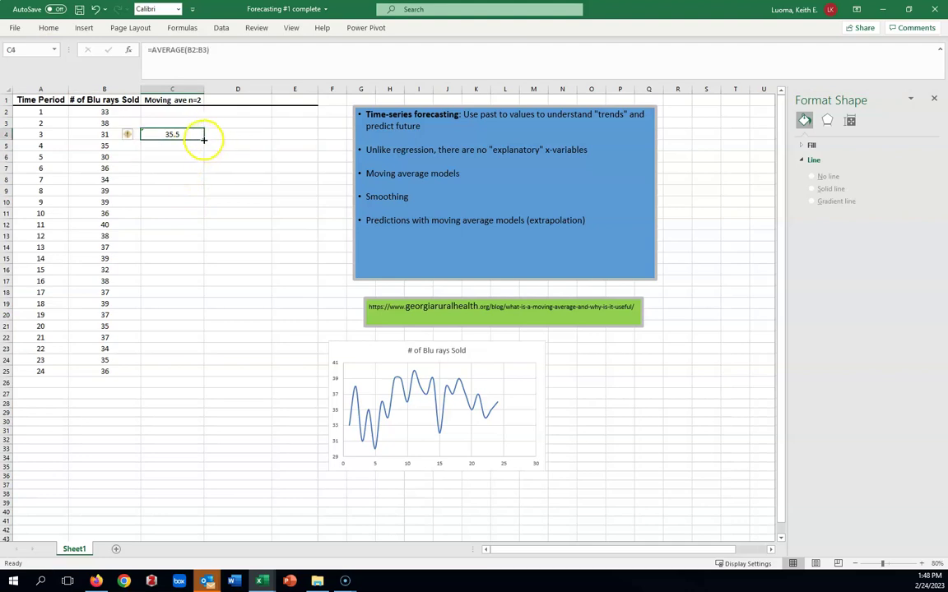
pyautogui.moveTo(203, 139); pyautogui.dragTo(193, 379)
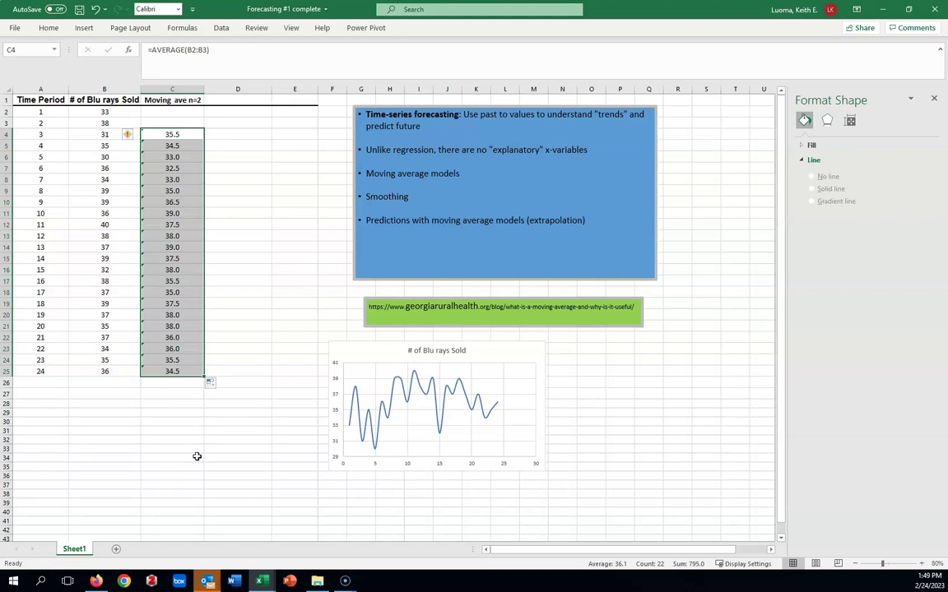
pyautogui.click(240, 178)
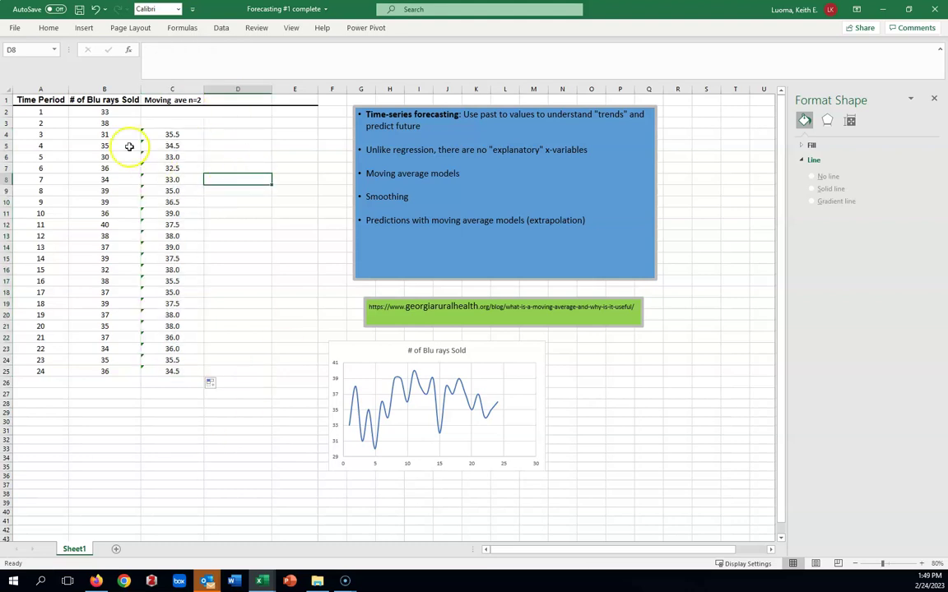
pyautogui.click(111, 112)
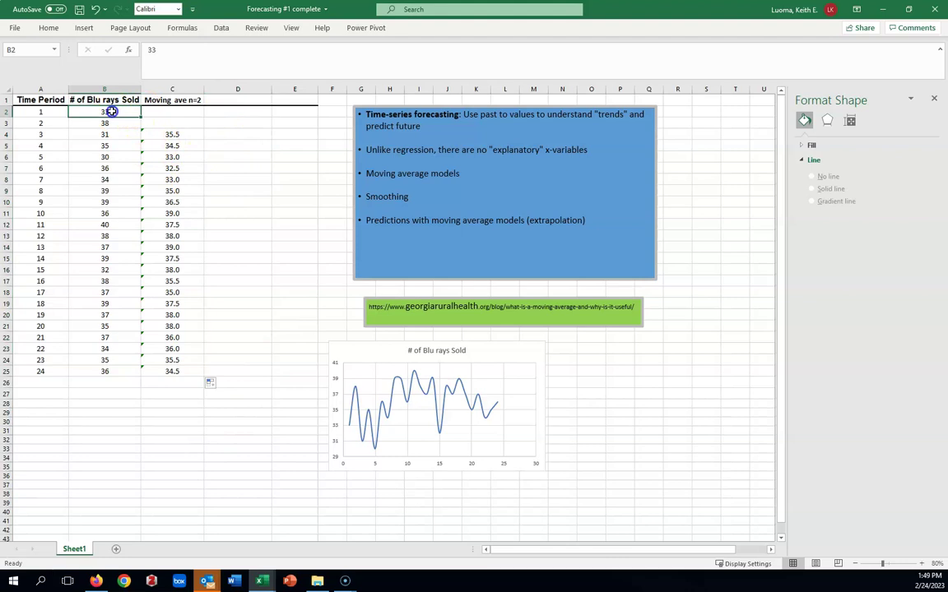
pyautogui.hotkey('shift', 'Down')
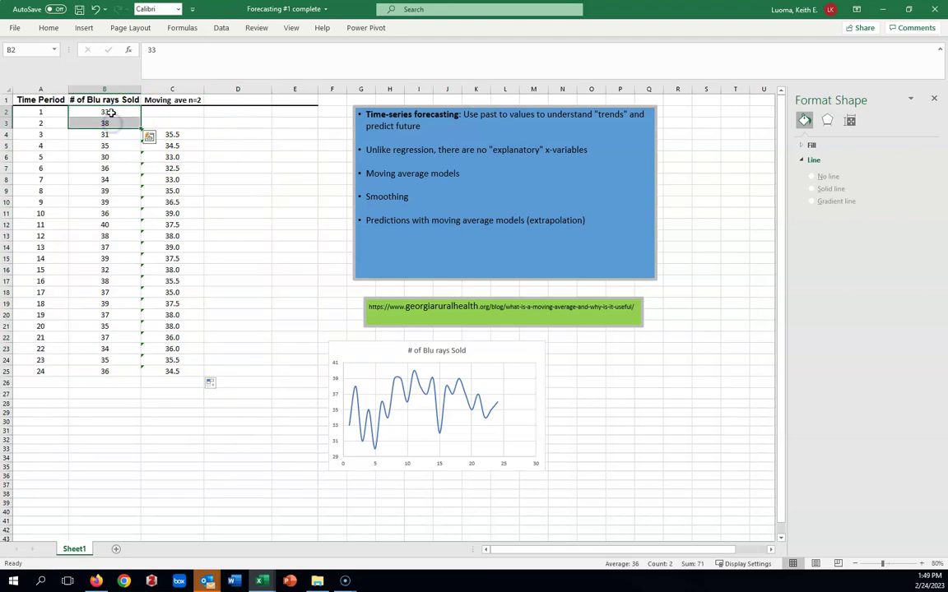
pyautogui.click(170, 122)
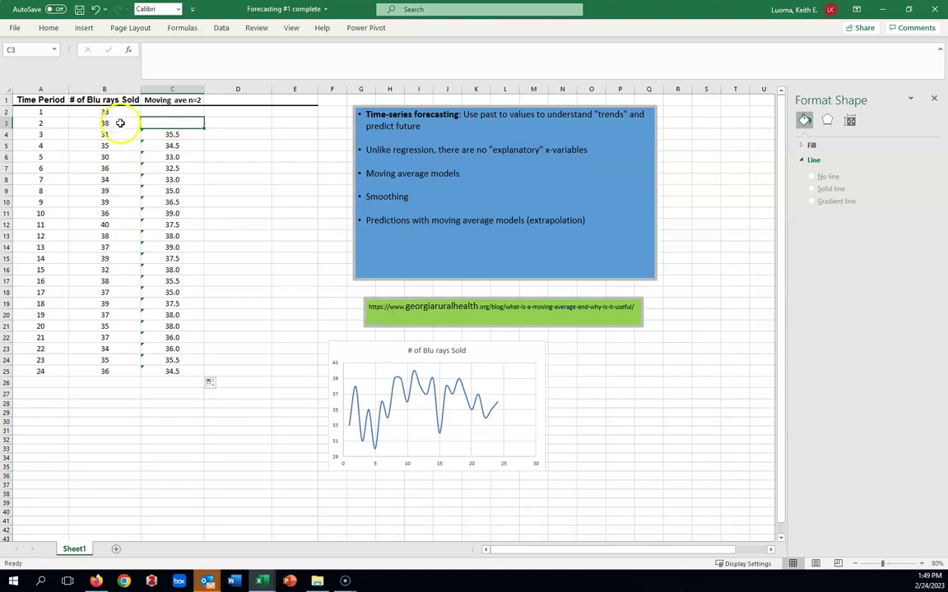
# - Examine the pairs of sales values in B3:B4 and B4:B5 that feed the two-period moving averages
pyautogui.moveTo(120, 123); pyautogui.dragTo(122, 133)
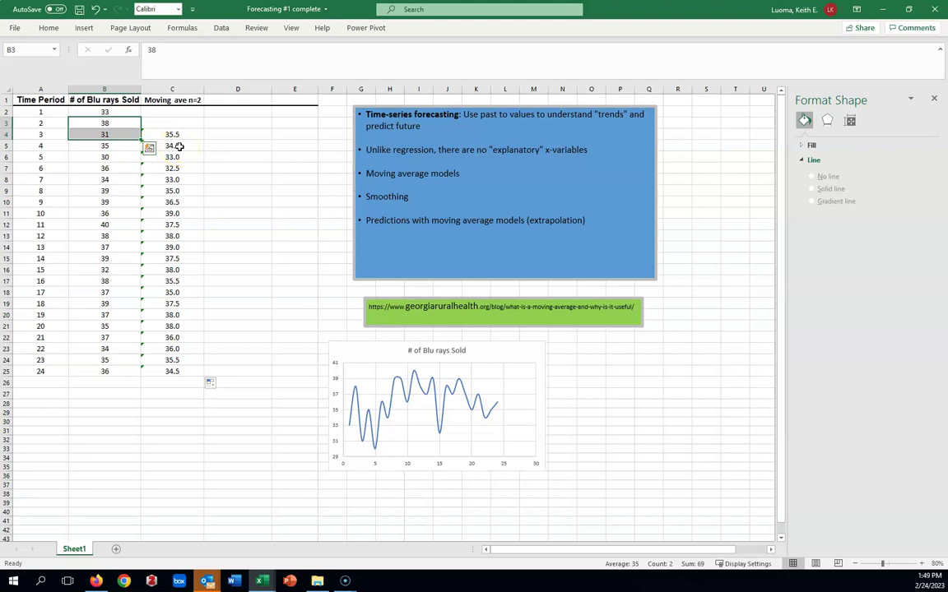
pyautogui.click(128, 155)
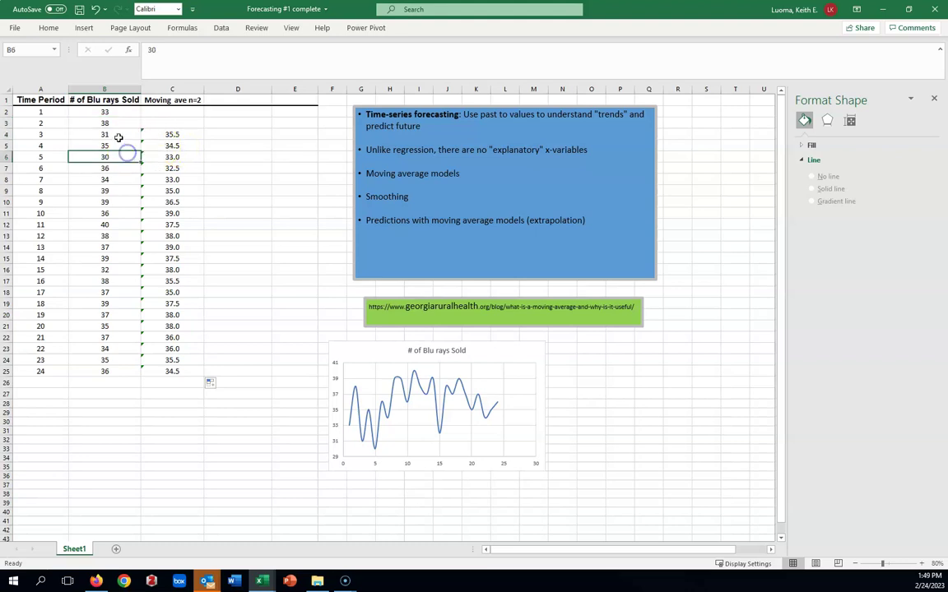
pyautogui.moveTo(119, 134); pyautogui.dragTo(121, 143)
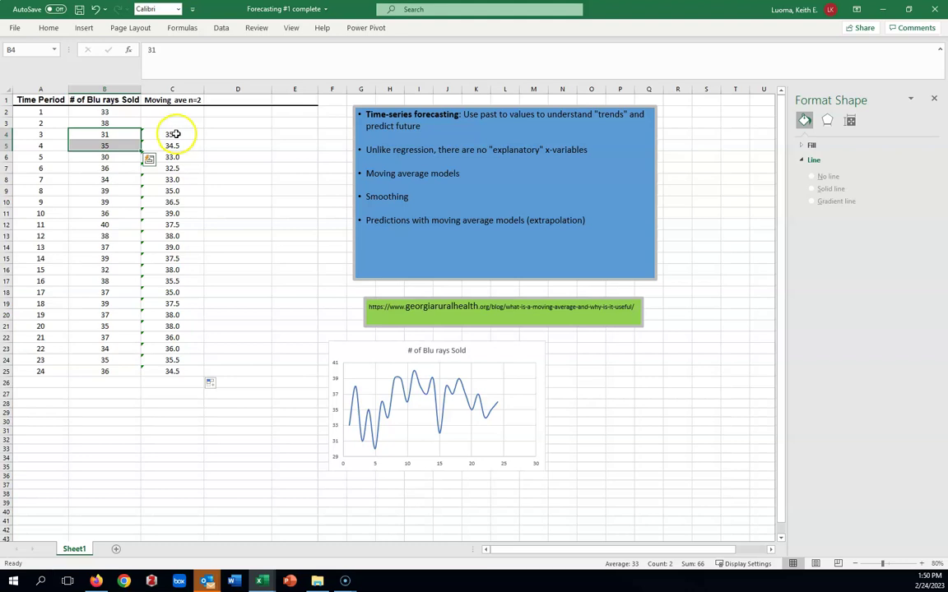
pyautogui.click(243, 417)
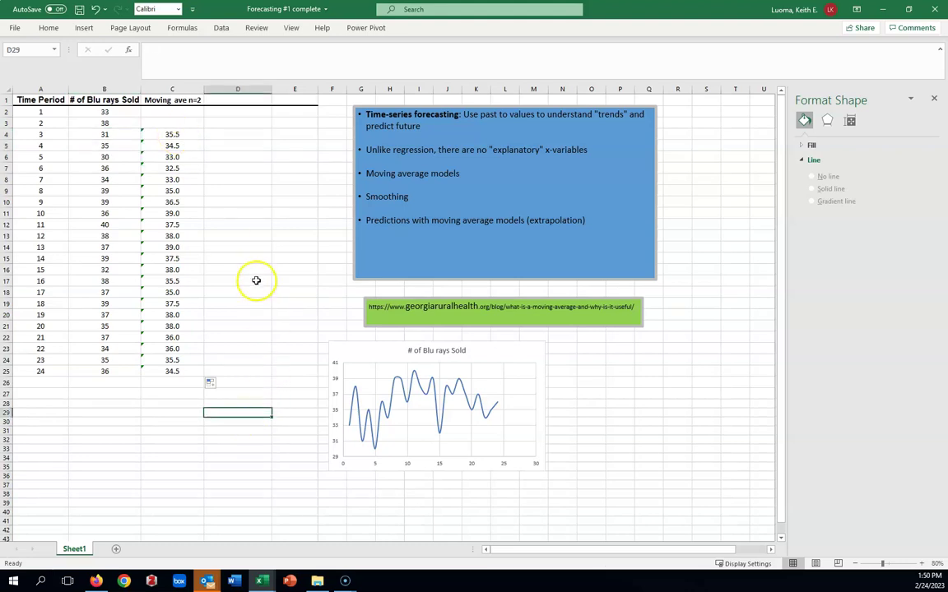
# - Insert a scatter chart with smooth lines from A1:C25 and place it beside the existing Blu-ray sales chart
pyautogui.moveTo(41, 98); pyautogui.dragTo(152, 370)
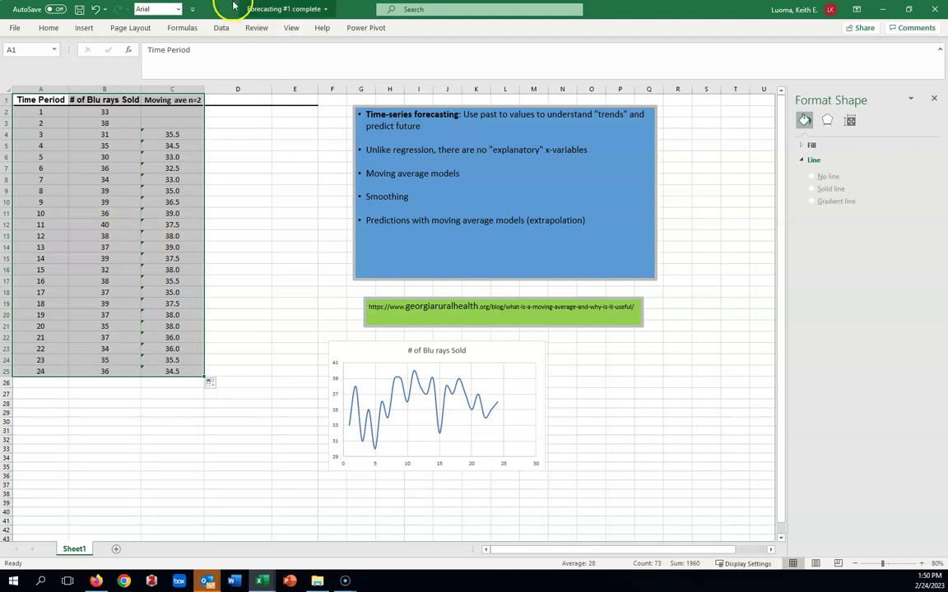
pyautogui.click(83, 27)
pyautogui.click(427, 70)
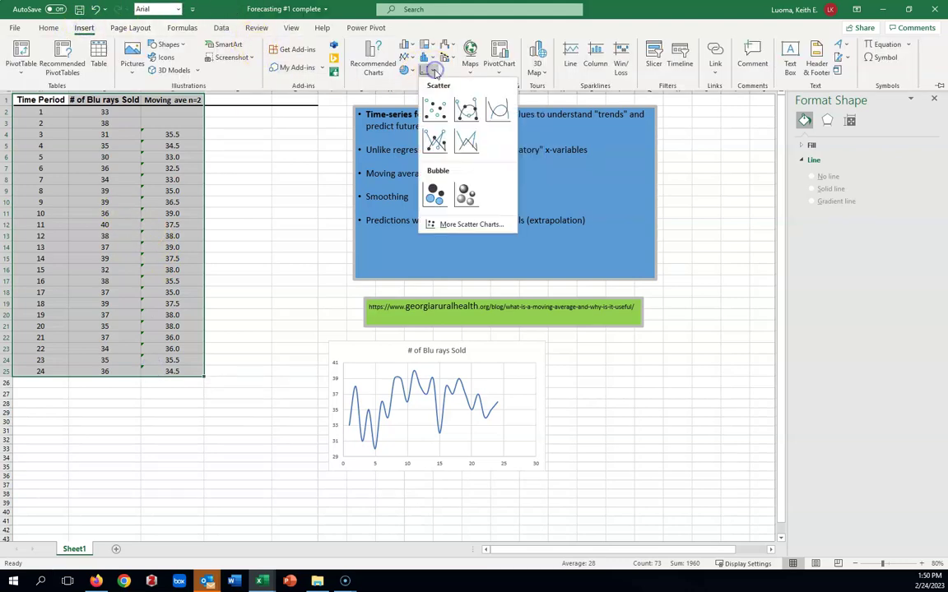
pyautogui.click(493, 107)
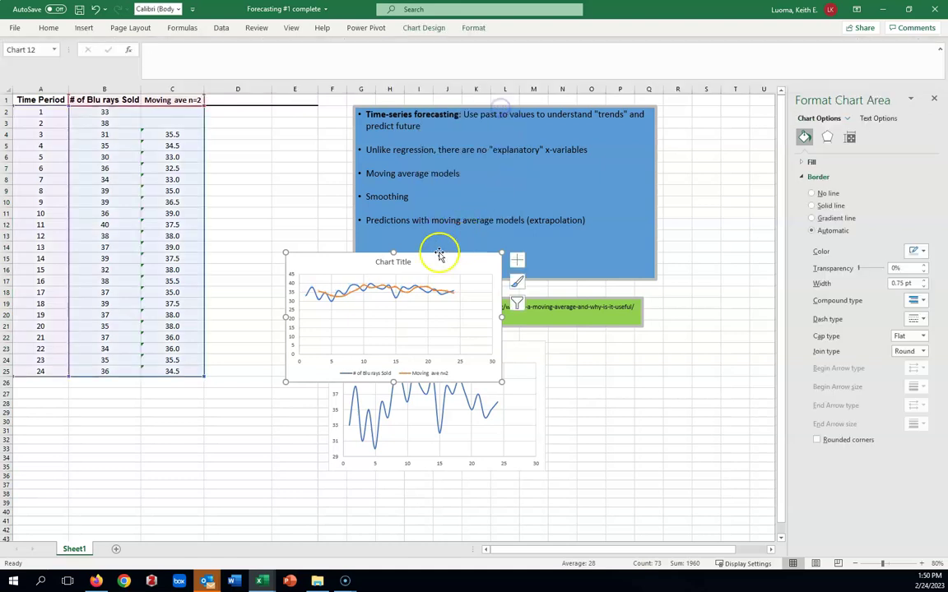
pyautogui.moveTo(428, 255); pyautogui.dragTo(702, 338)
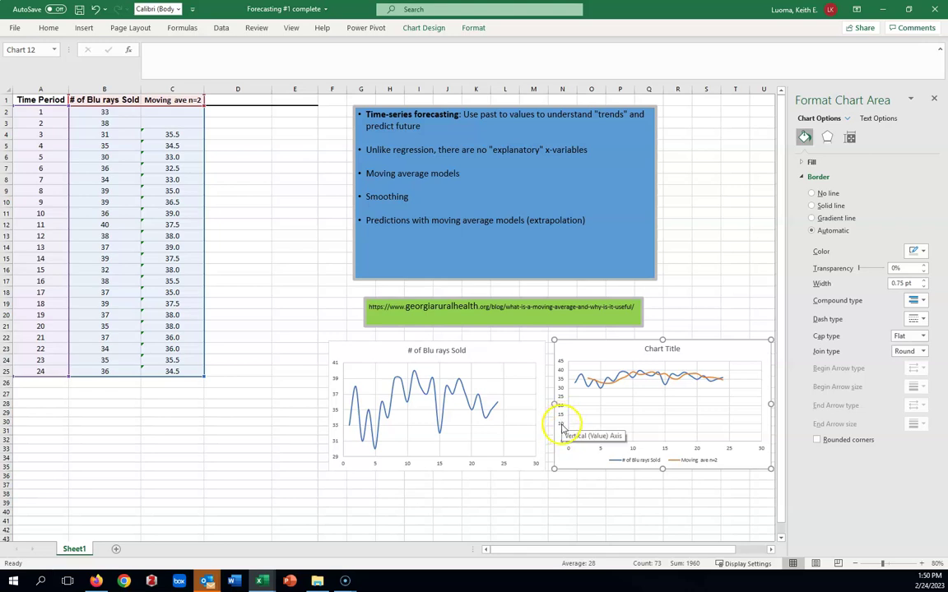
# - Set the minimum bound of the new chart's vertical axis to 29
pyautogui.click(562, 427)
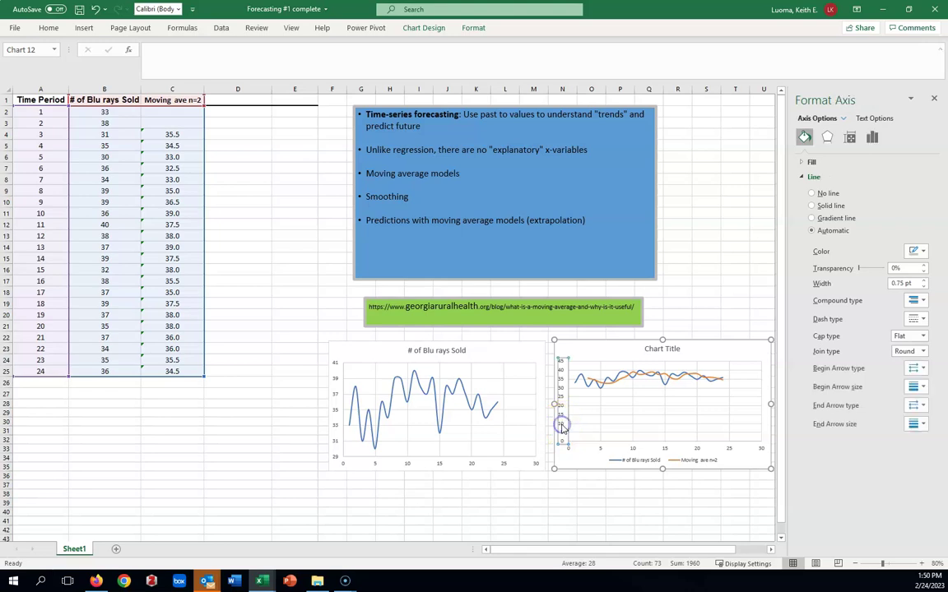
pyautogui.click(873, 138)
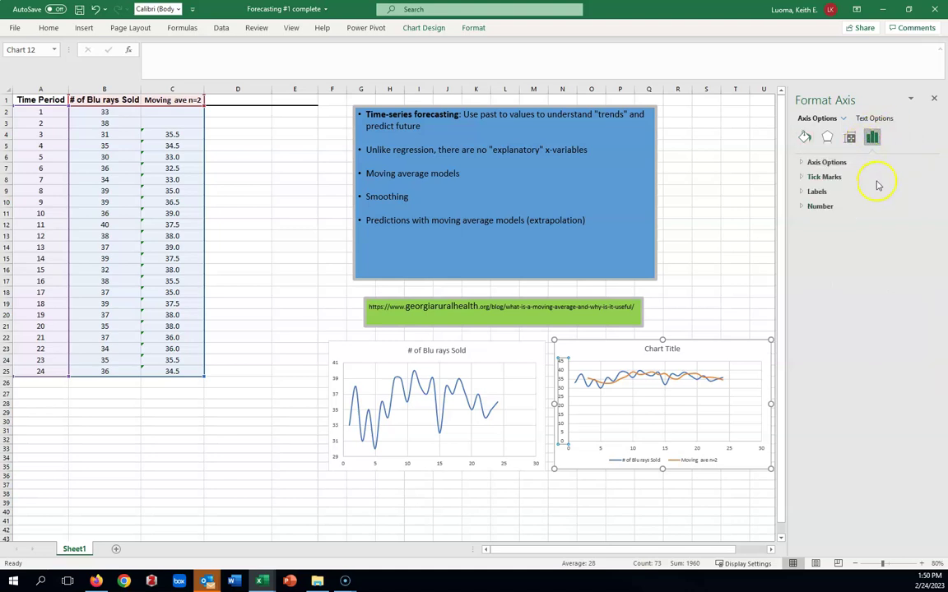
pyautogui.click(835, 164)
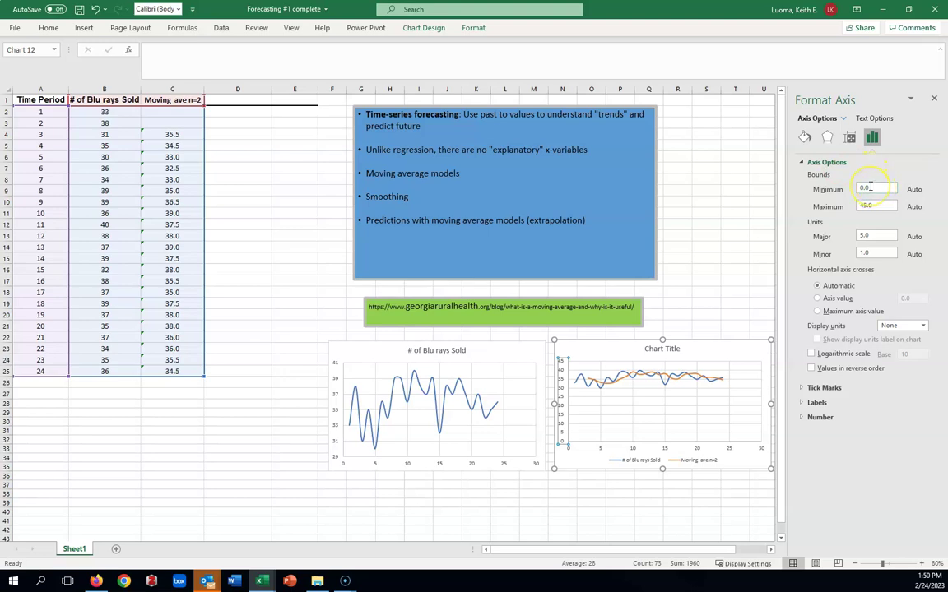
pyautogui.moveTo(870, 188); pyautogui.dragTo(858, 188)
pyautogui.write('29')
pyautogui.press('Return')
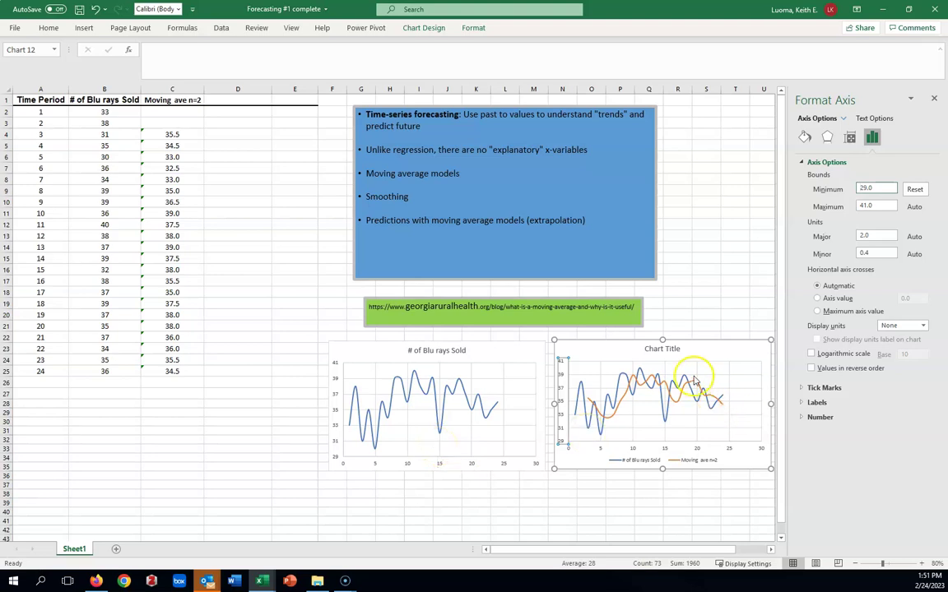
# - Title the new chart "Moving ave n=2" and close the formatting pane
pyautogui.click(665, 349)
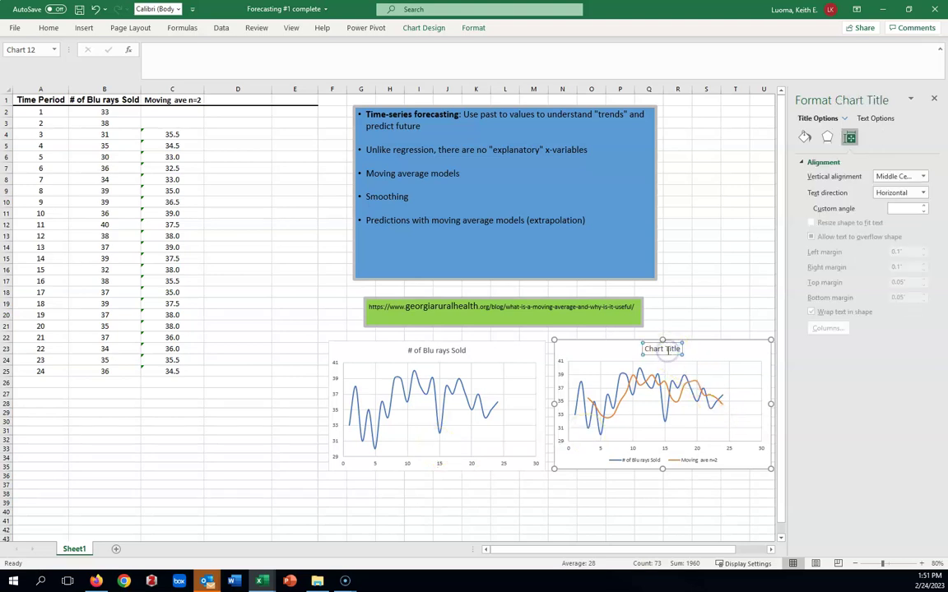
pyautogui.write('Moving')
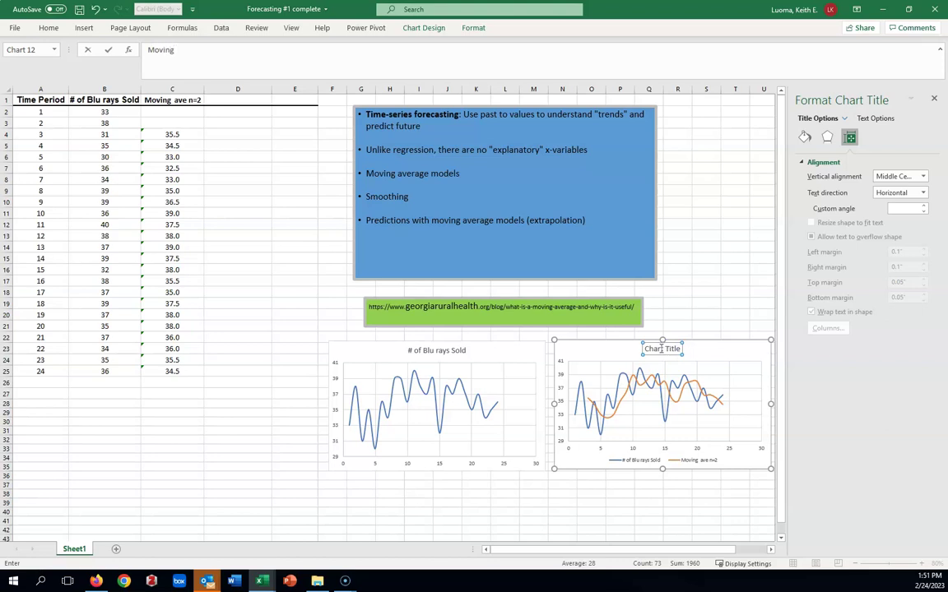
pyautogui.write(' av n=2')
pyautogui.press('Return')
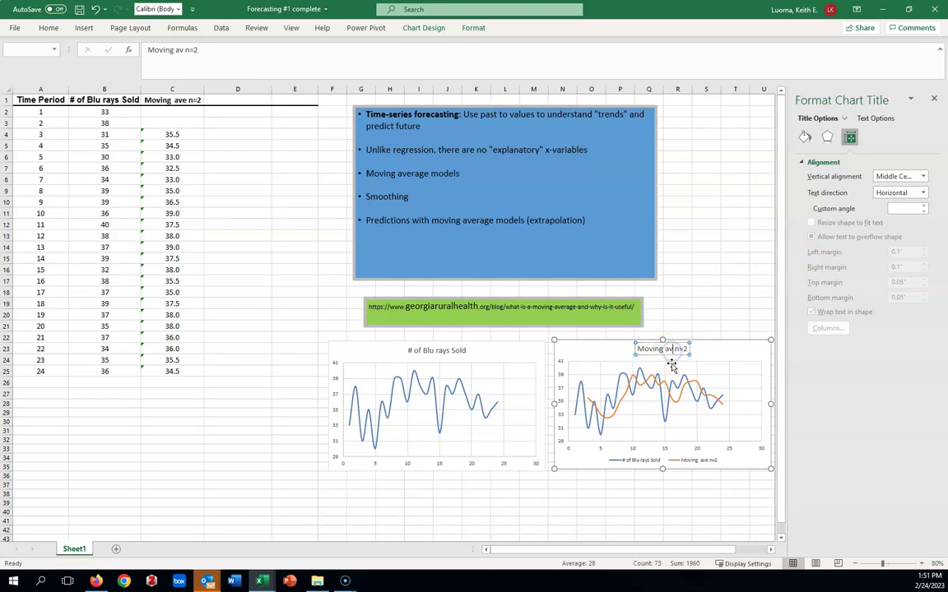
pyautogui.write('e')
pyautogui.click(934, 98)
pyautogui.click(677, 512)
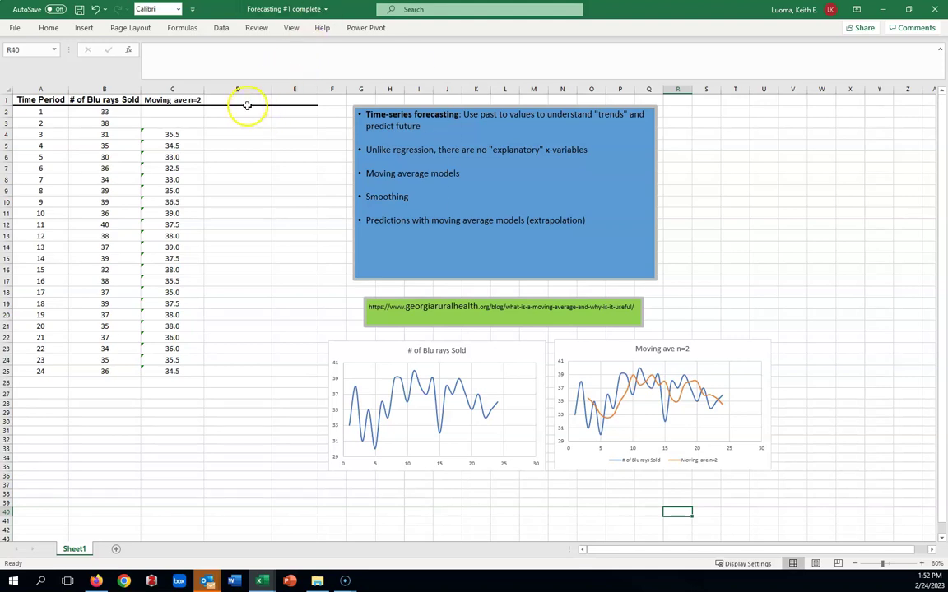
# - Enter the column header "Moving ave n=8" in cell D1
pyautogui.click(245, 100)
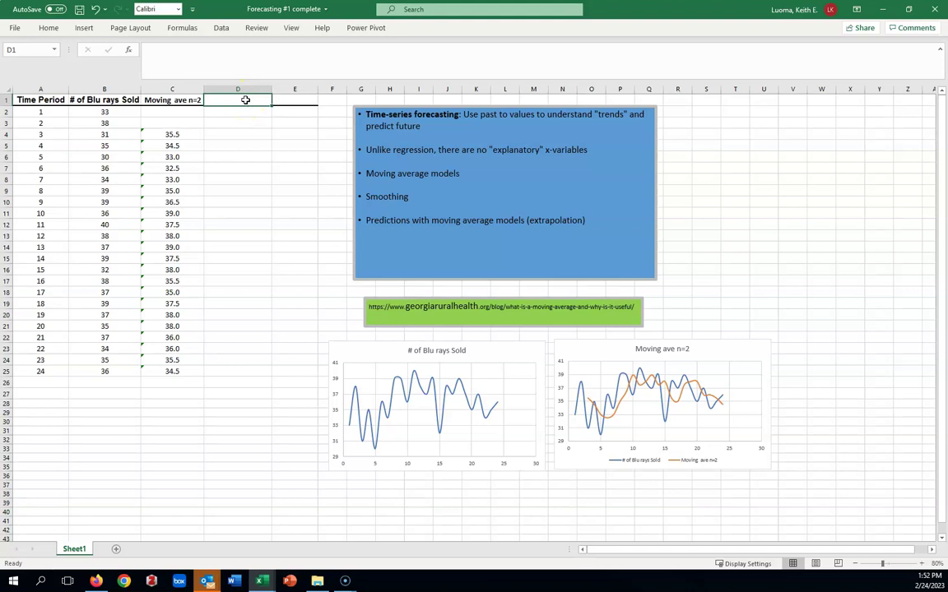
pyautogui.write('Mo')
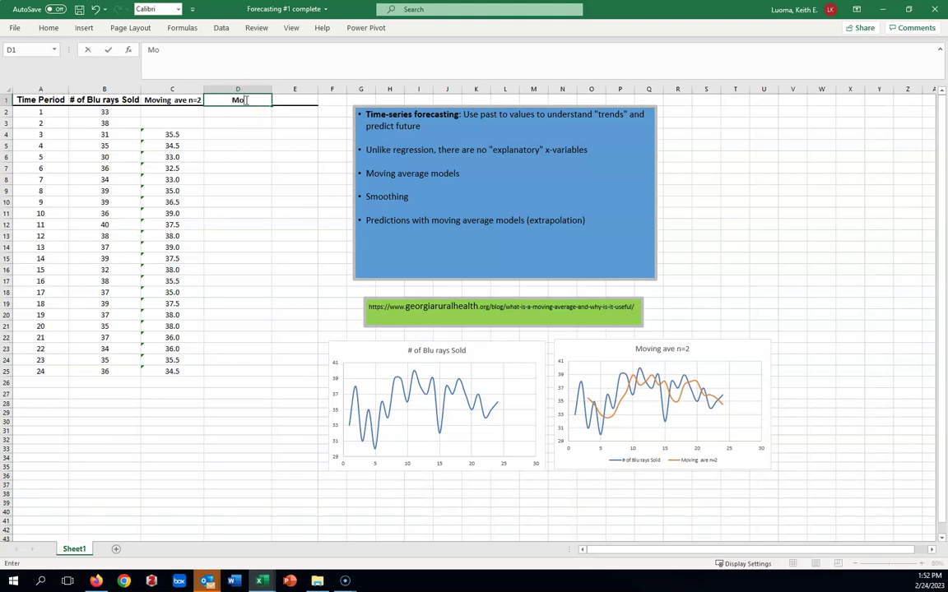
pyautogui.write('ving ave')
pyautogui.write('n=8')
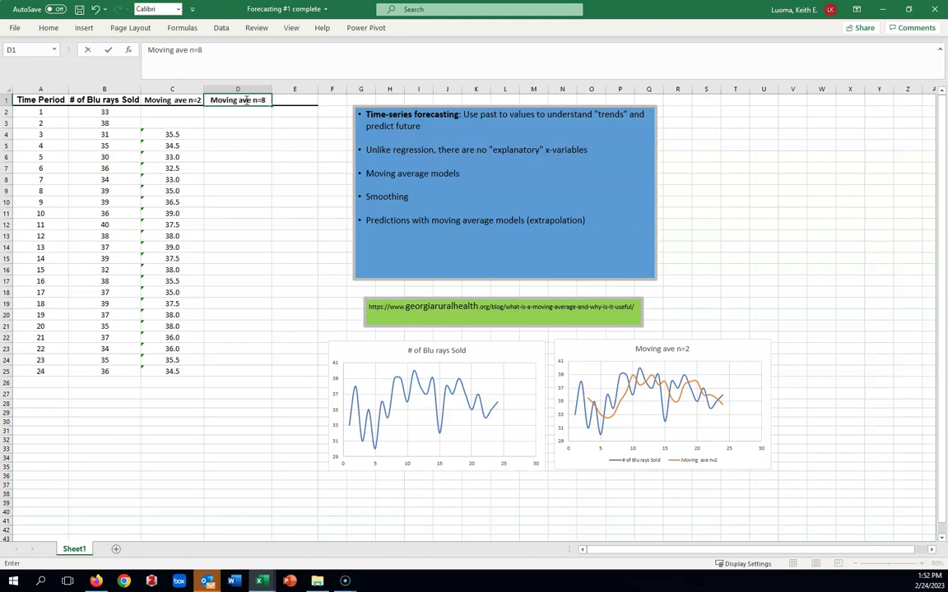
pyautogui.click(289, 157)
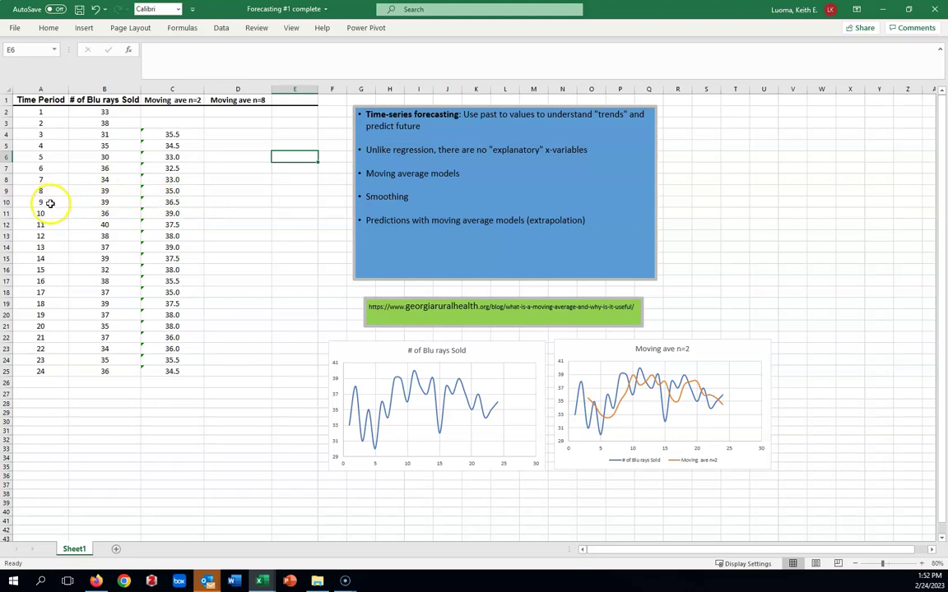
# - Calculate the first eight-period moving average in D10 with the formula =AVERAGE(B2:B9)
pyautogui.click(238, 203)
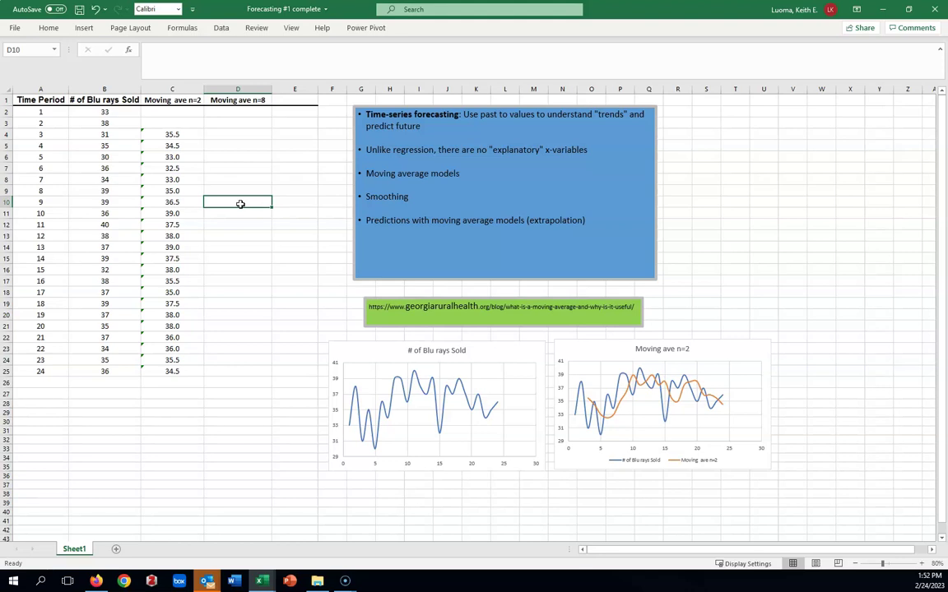
pyautogui.write('=')
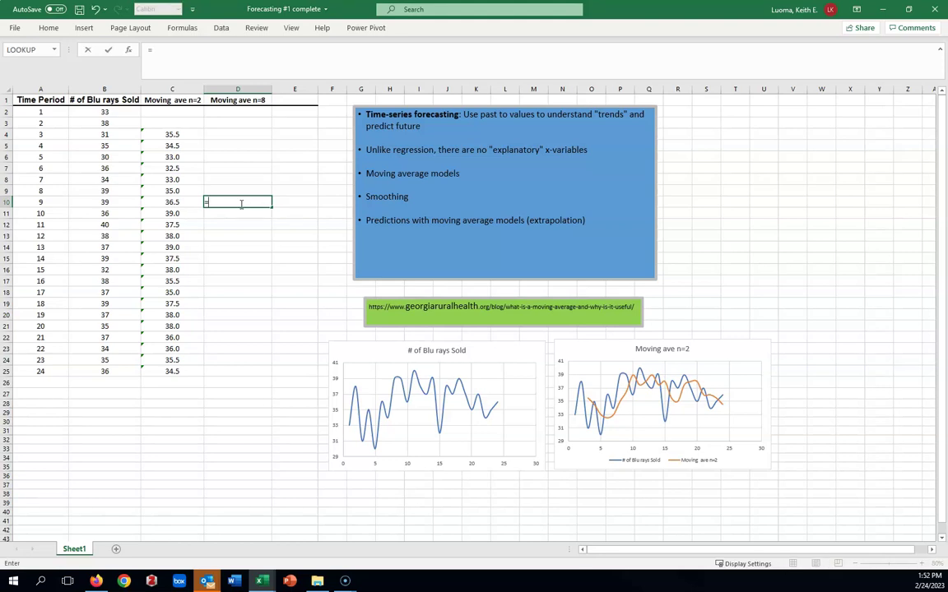
pyautogui.write('ave')
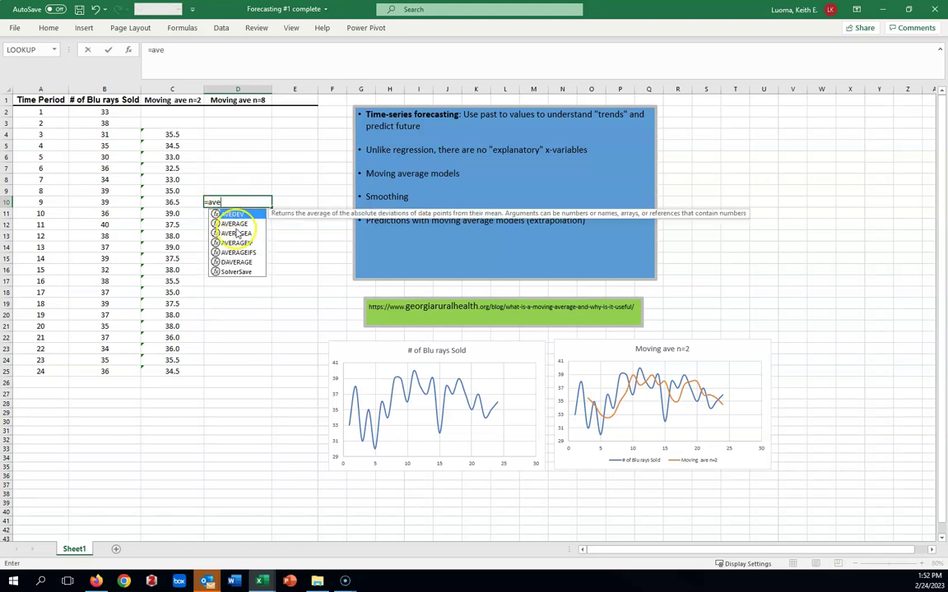
pyautogui.doubleClick(234, 222)
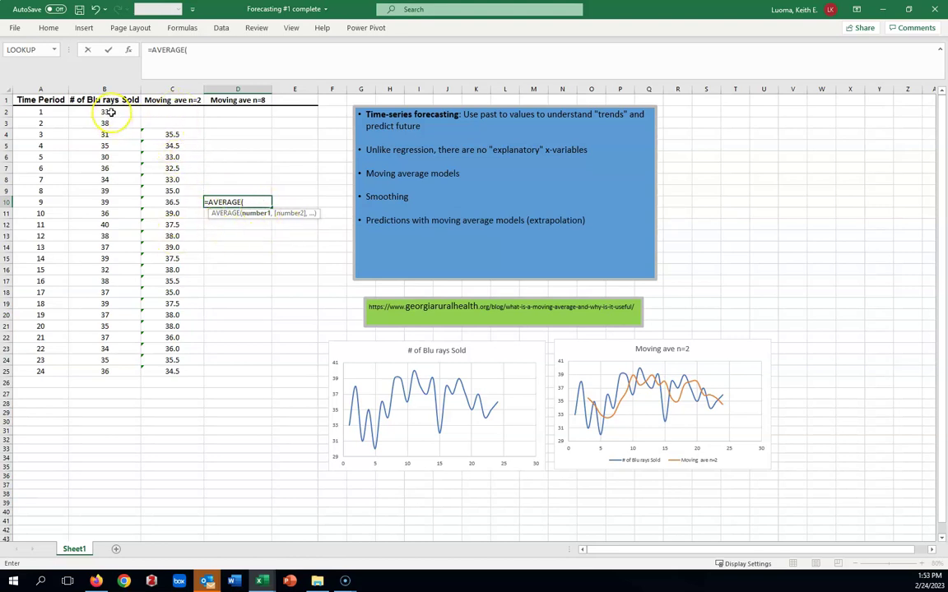
pyautogui.moveTo(109, 112); pyautogui.dragTo(105, 188)
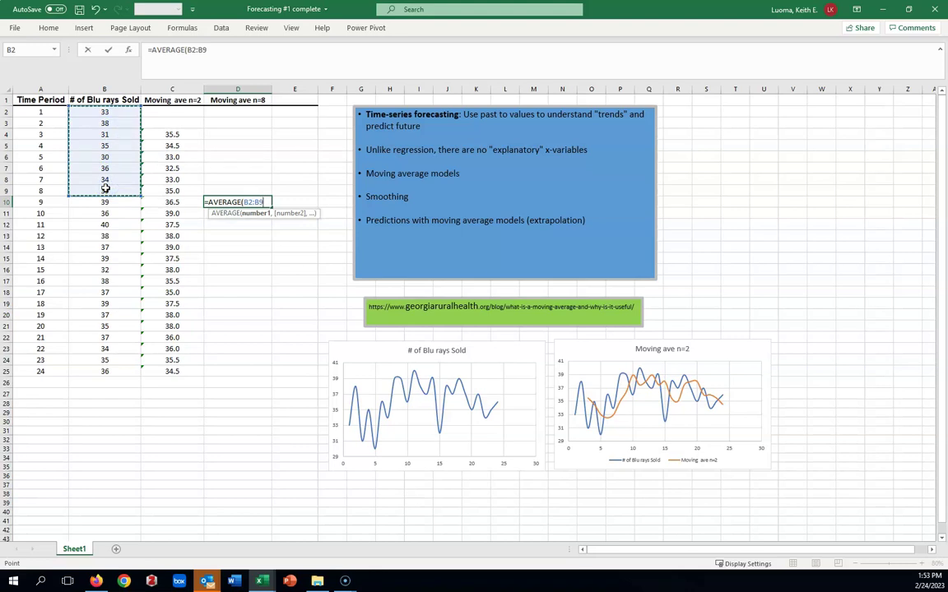
pyautogui.write(')')
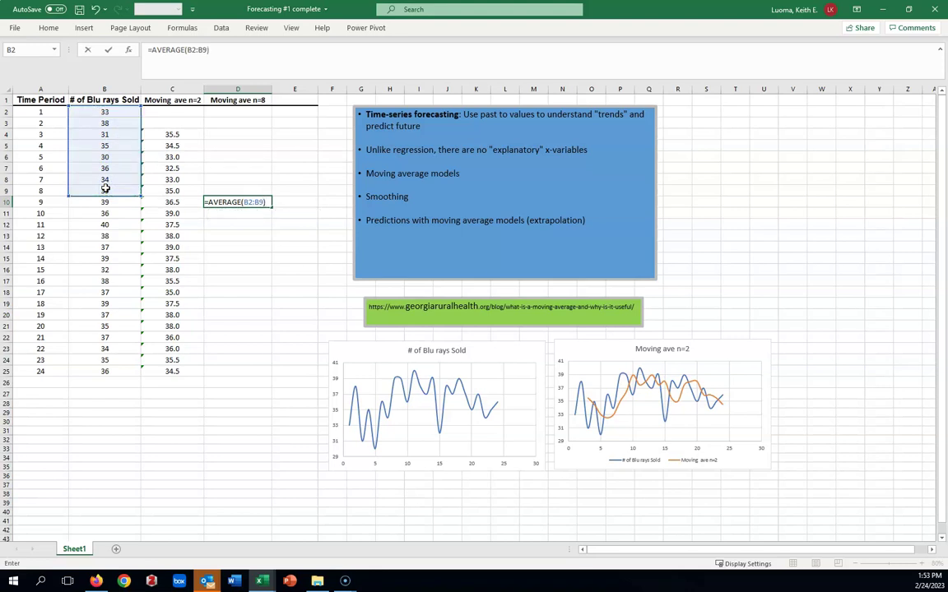
pyautogui.press('Return')
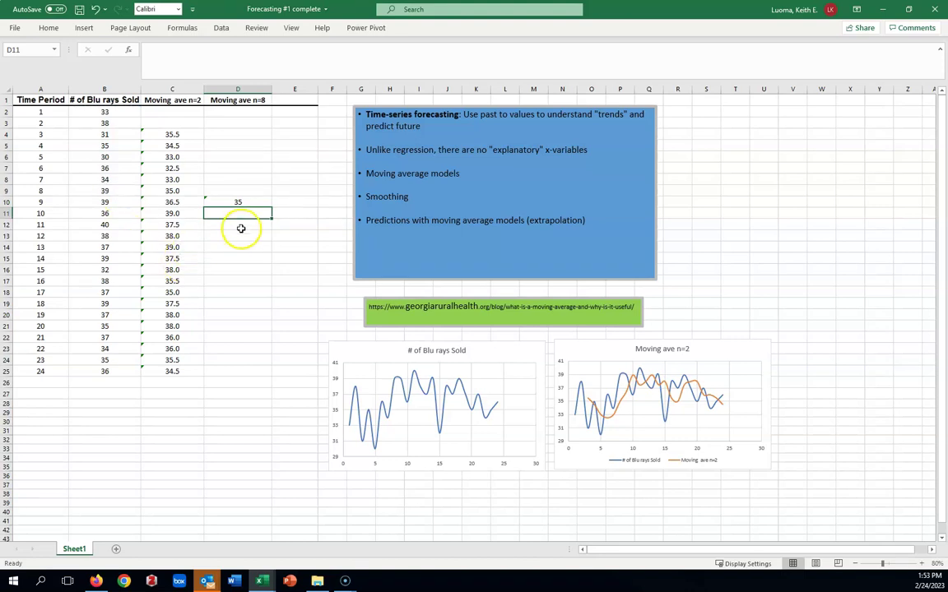
# - Format the moving average in D10 to three decimal places and fill it down through D25
pyautogui.click(239, 201)
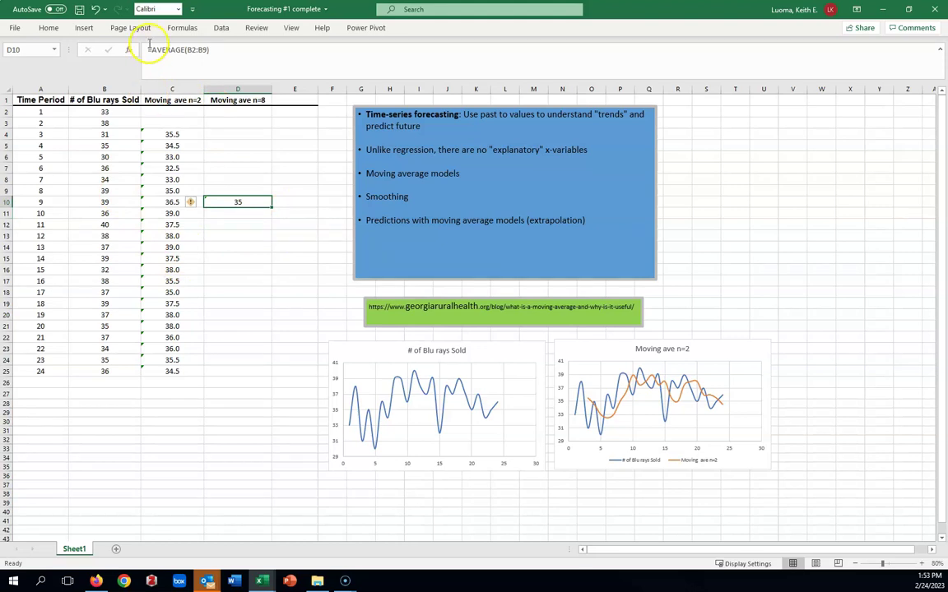
pyautogui.click(48, 28)
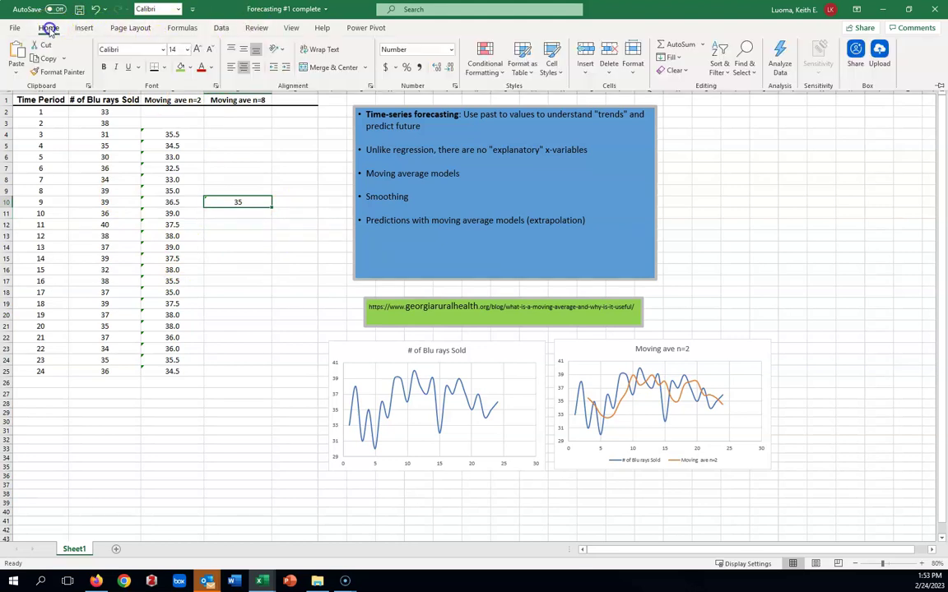
pyautogui.click(438, 68)
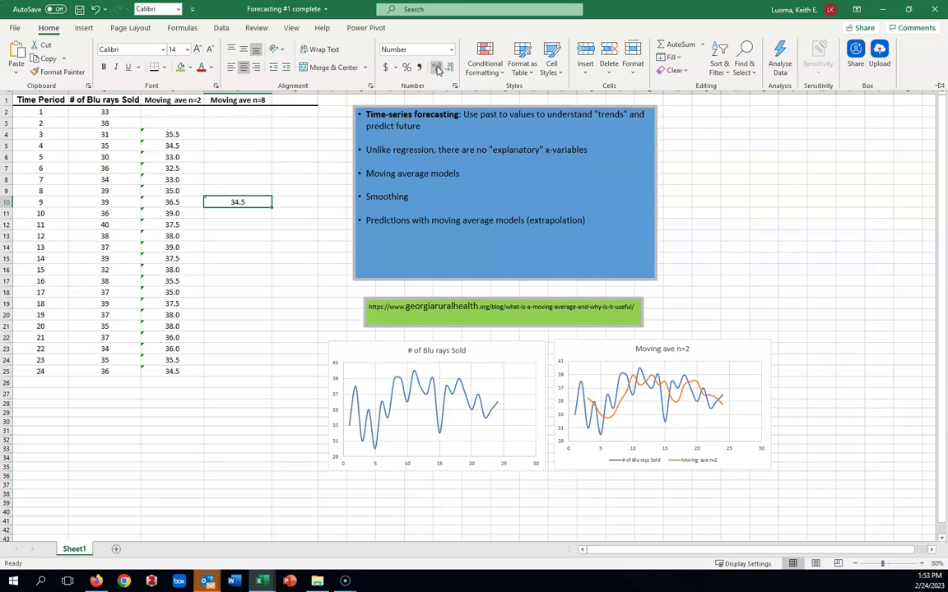
pyautogui.click(260, 244)
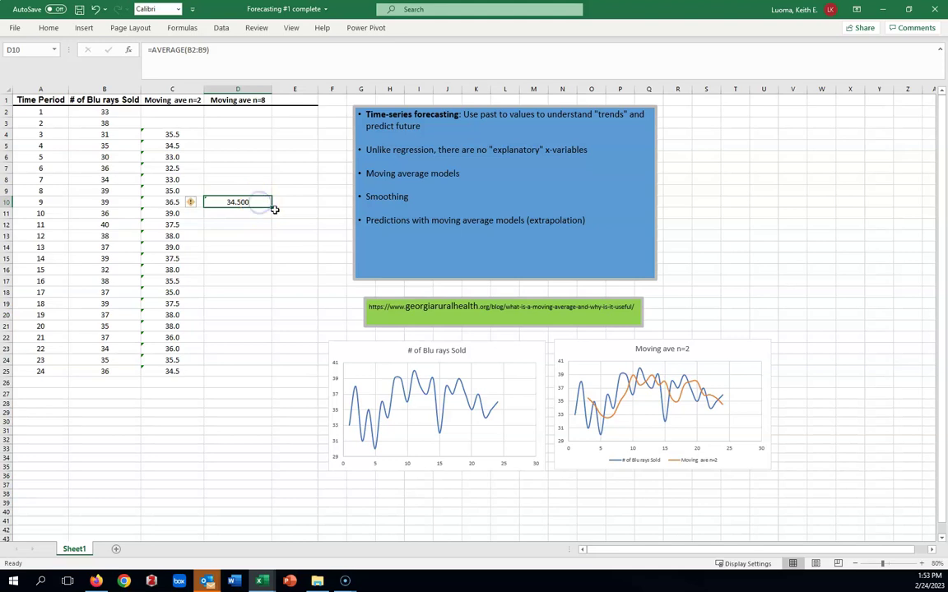
pyautogui.moveTo(272, 207); pyautogui.dragTo(264, 373)
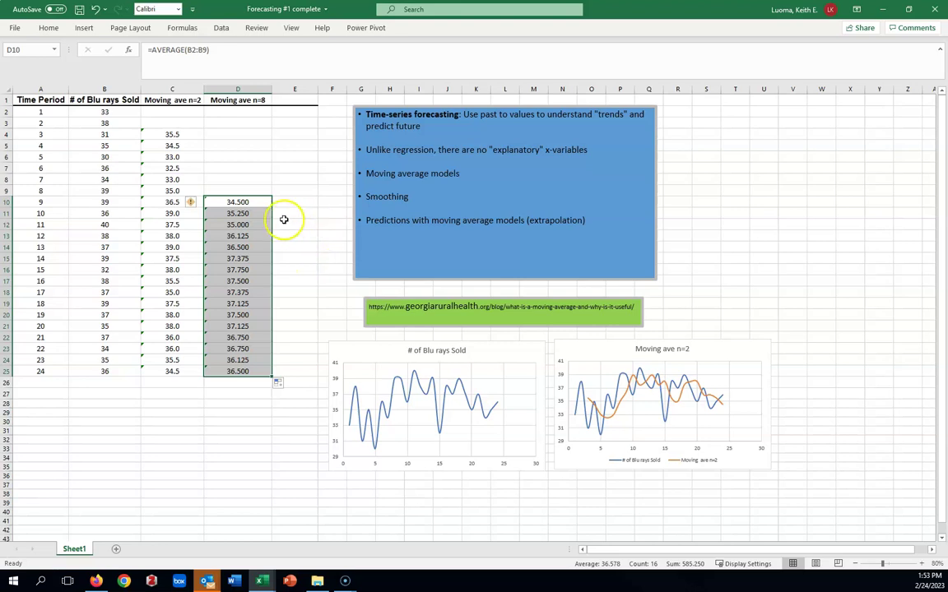
pyautogui.click(308, 273)
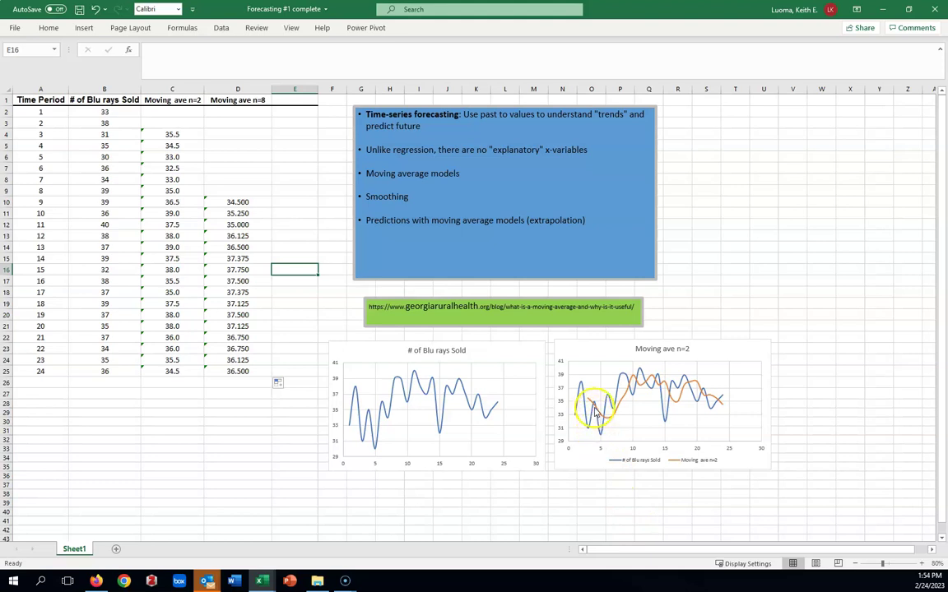
# - Insert a Scatter with Smooth Lines chart from the time period, sales and both moving average columns, A1:D25
pyautogui.moveTo(597, 416)
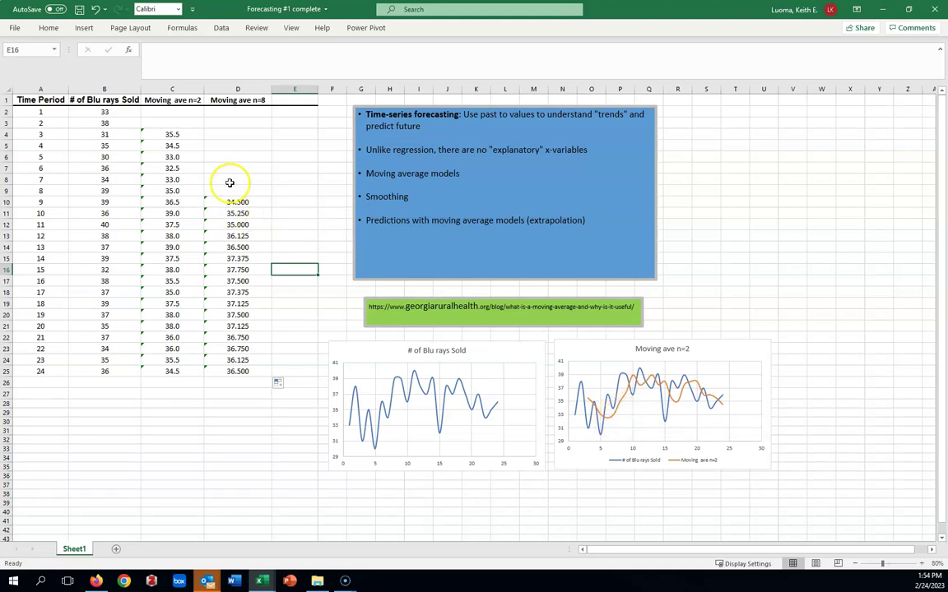
pyautogui.moveTo(45, 101); pyautogui.dragTo(218, 371)
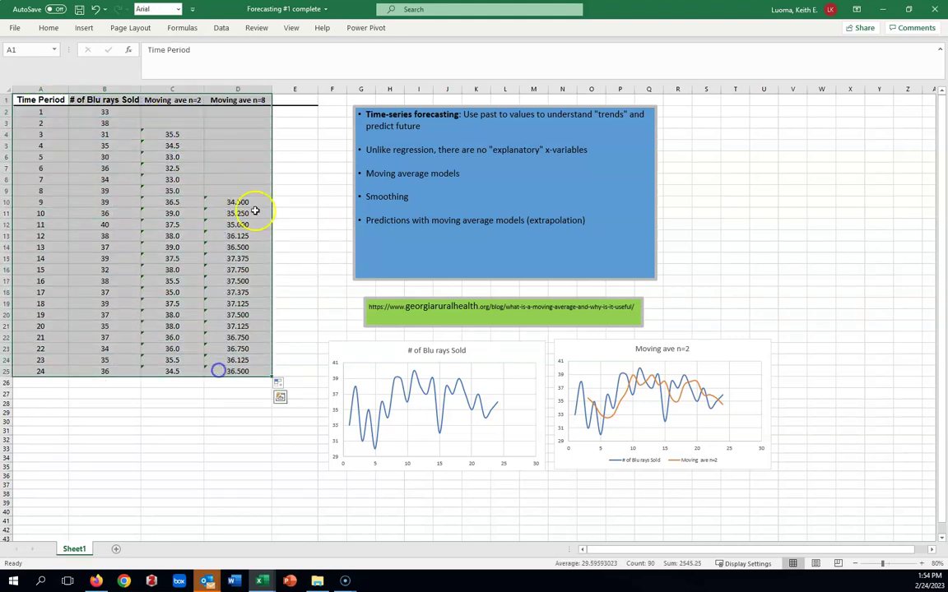
pyautogui.click(84, 27)
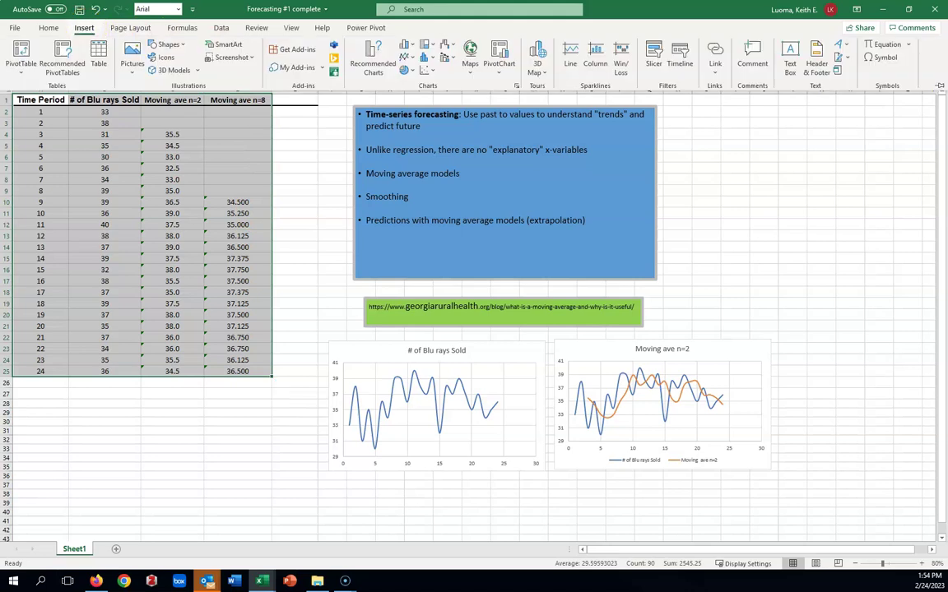
pyautogui.click(426, 69)
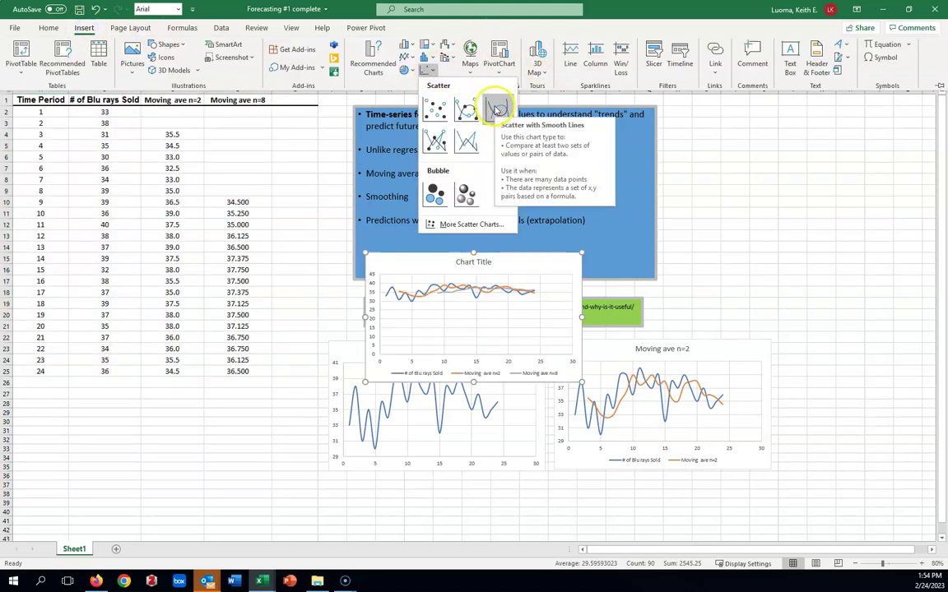
pyautogui.click(498, 111)
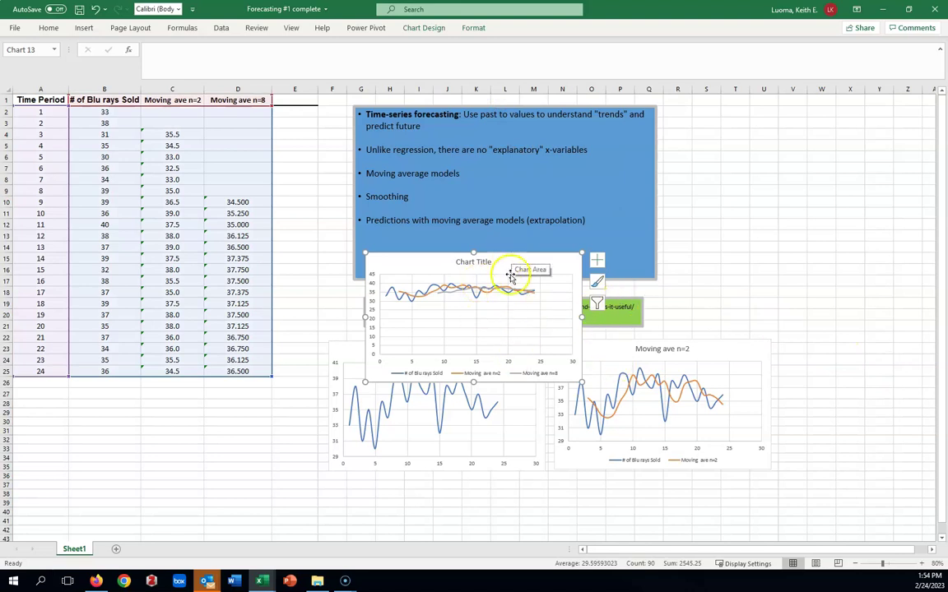
# - Move the new three-series chart into the row of charts, just beyond the "Moving ave n=2" chart
pyautogui.moveTo(518, 384); pyautogui.dragTo(925, 469)
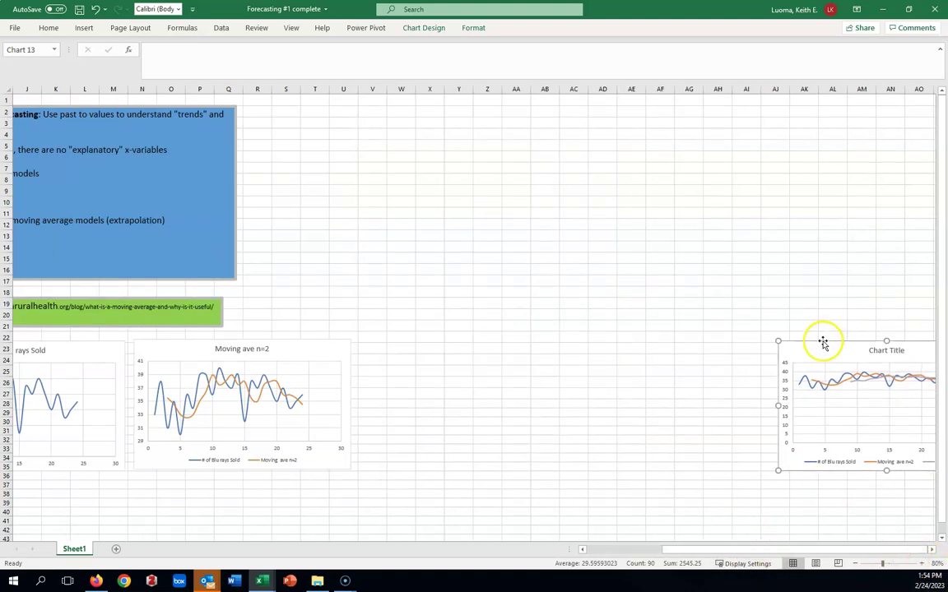
pyautogui.moveTo(823, 338); pyautogui.dragTo(410, 341)
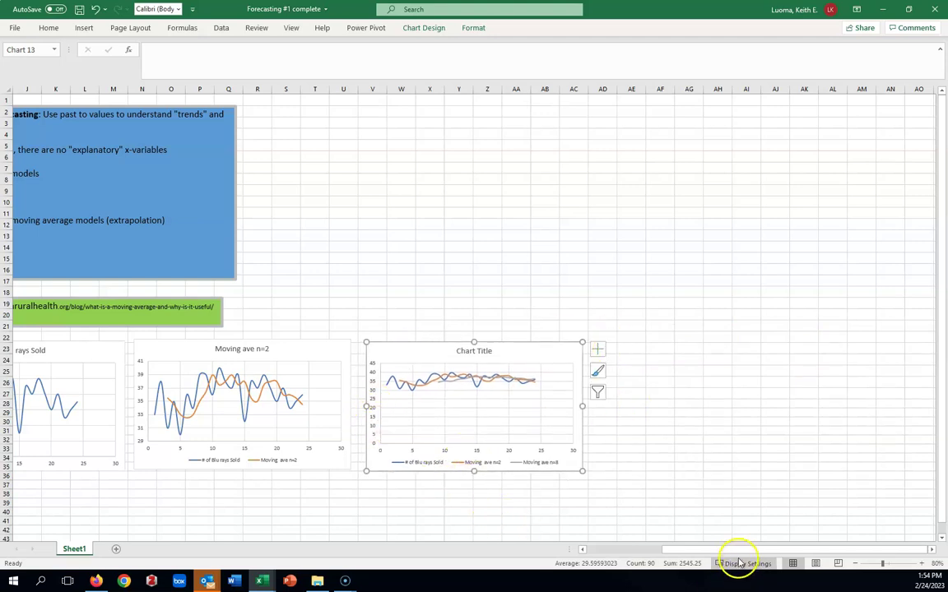
pyautogui.moveTo(734, 549); pyautogui.dragTo(681, 549)
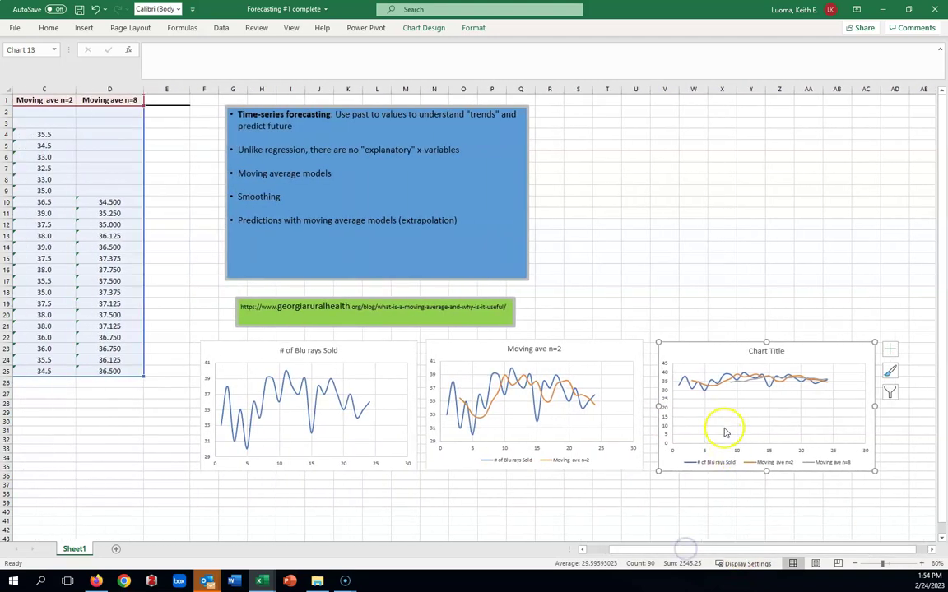
# - Set the new chart's vertical axis minimum to 29 and close the axis formatting
pyautogui.doubleClick(666, 415)
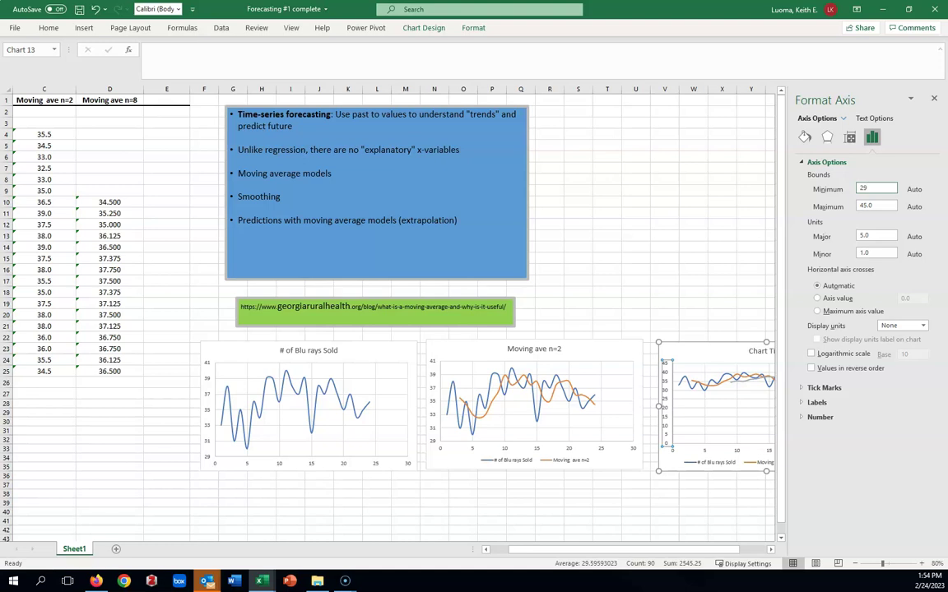
pyautogui.write('29')
pyautogui.press('Return')
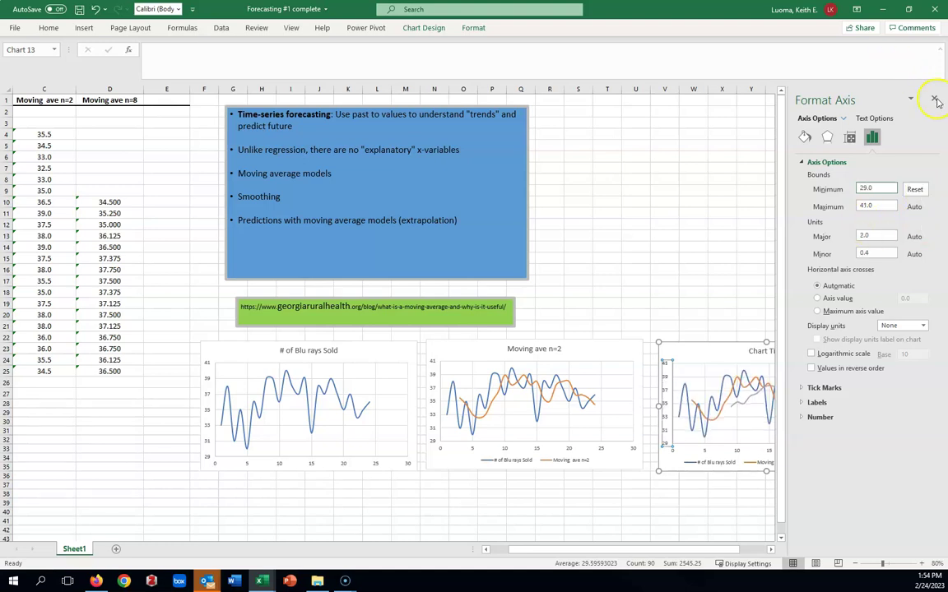
pyautogui.click(934, 100)
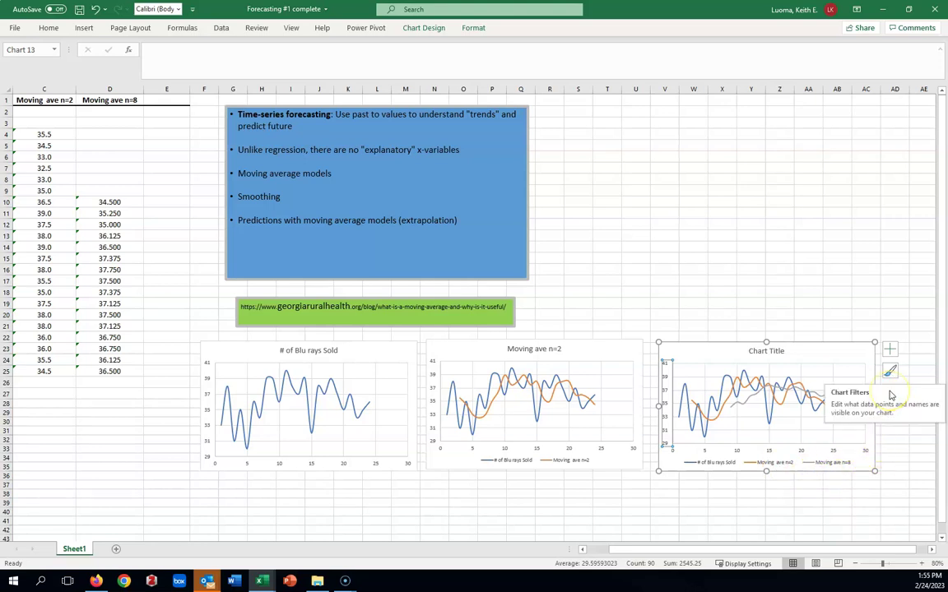
pyautogui.click(903, 449)
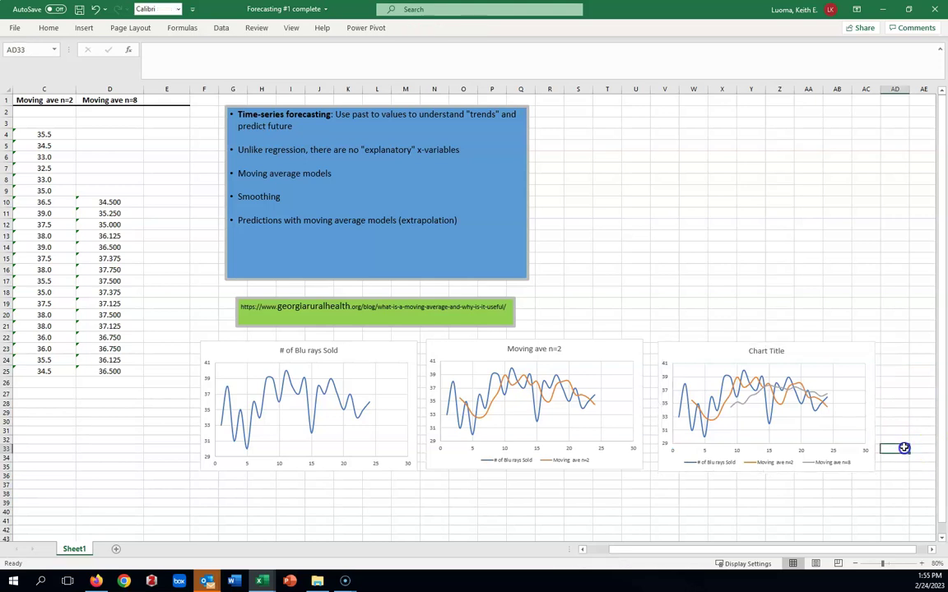
# - Filter the "Moving ave n=2" series out of the new chart, keeping the Blu-ray sales and "Moving ave n=8" series
pyautogui.click(844, 452)
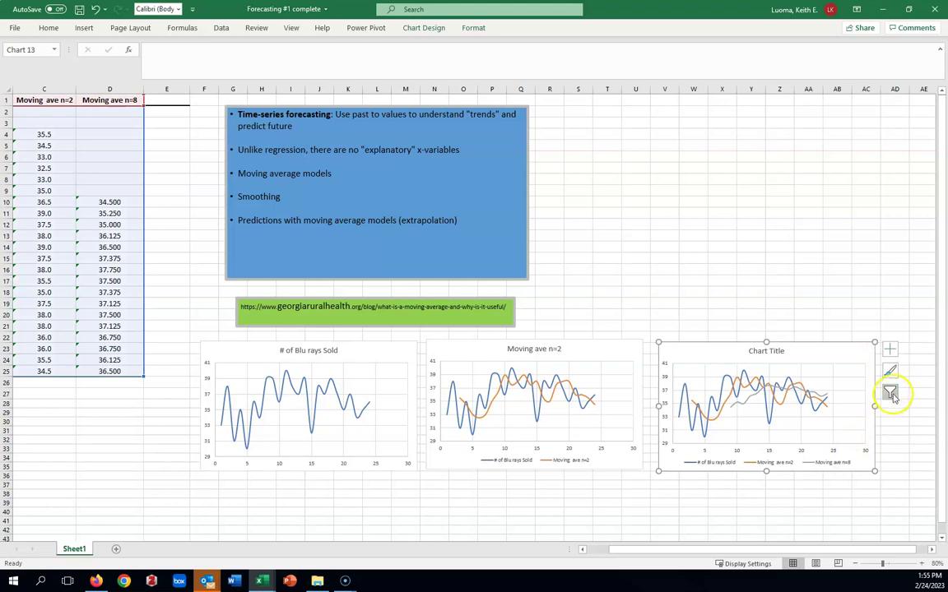
pyautogui.click(890, 393)
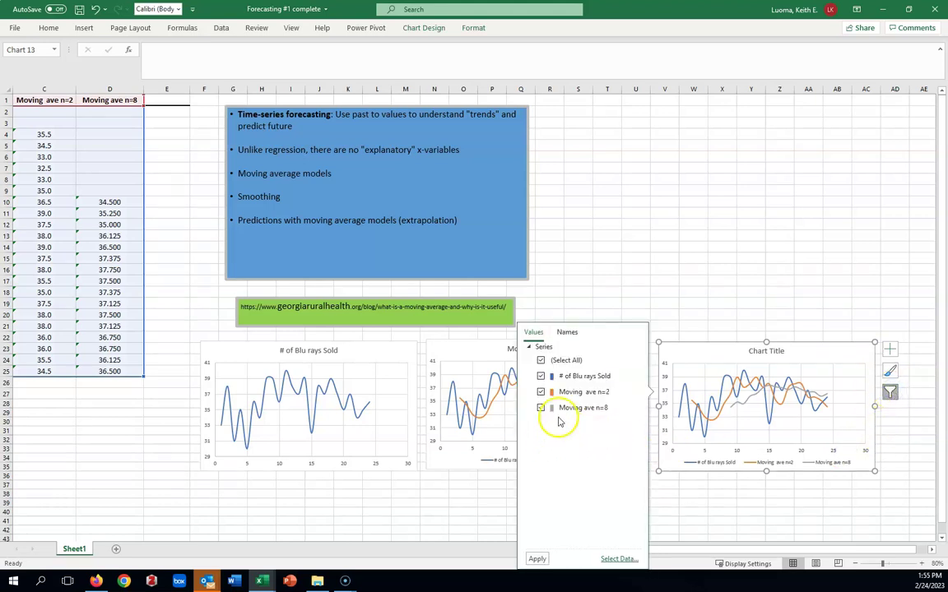
pyautogui.click(541, 393)
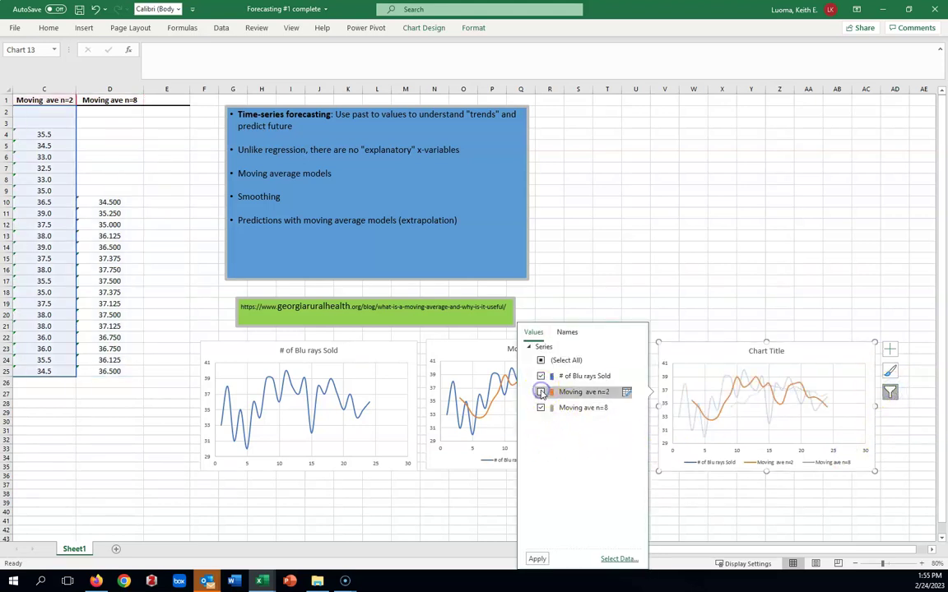
pyautogui.click(536, 558)
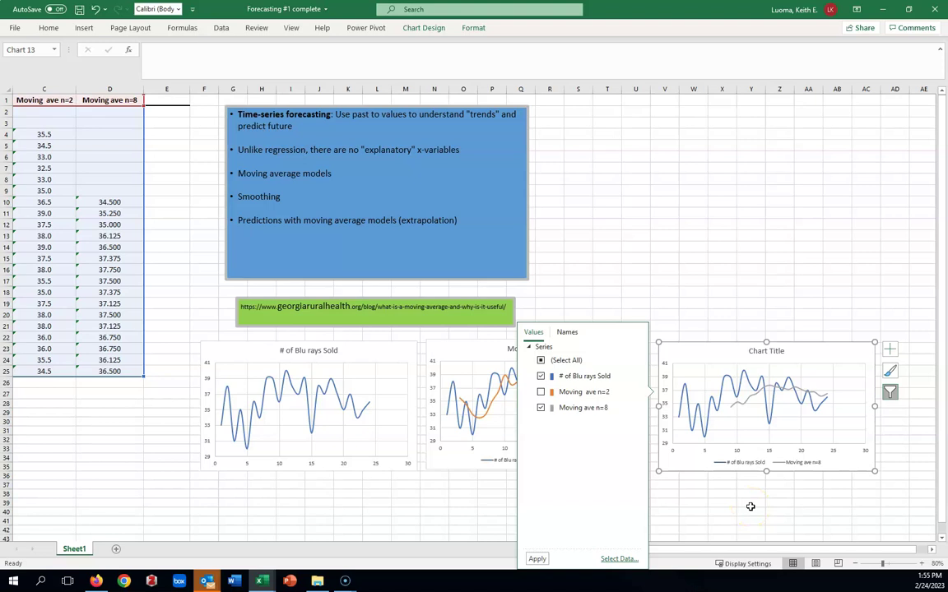
pyautogui.click(742, 501)
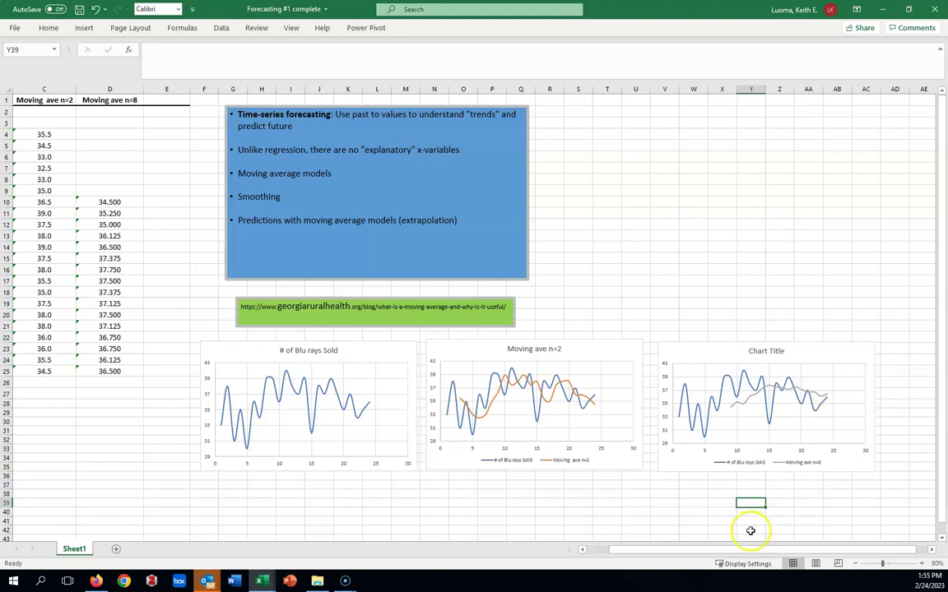
# - Extend the two-period moving average formula from C25 to C26 and enter time period 25 in A26
pyautogui.moveTo(741, 549); pyautogui.dragTo(679, 553)
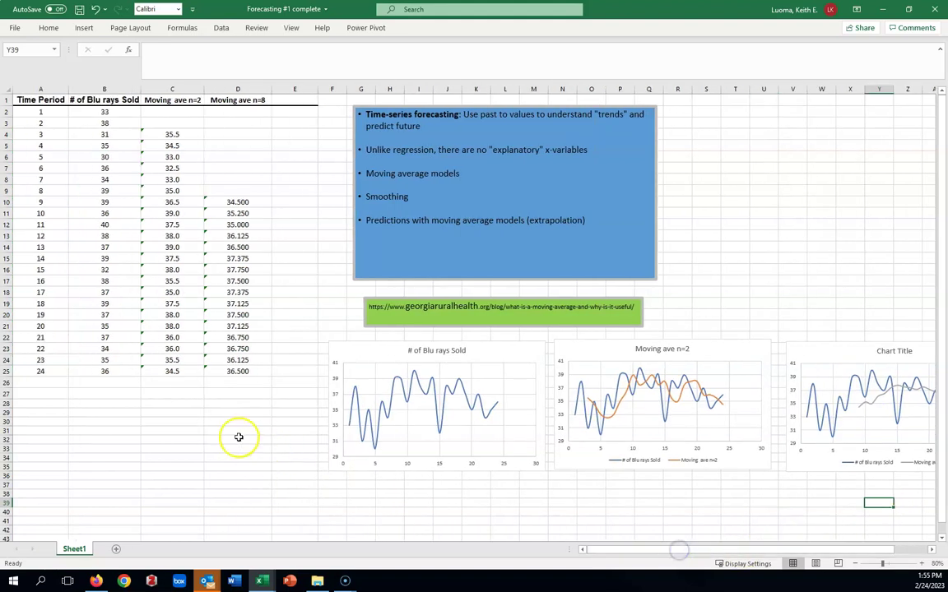
pyautogui.click(194, 409)
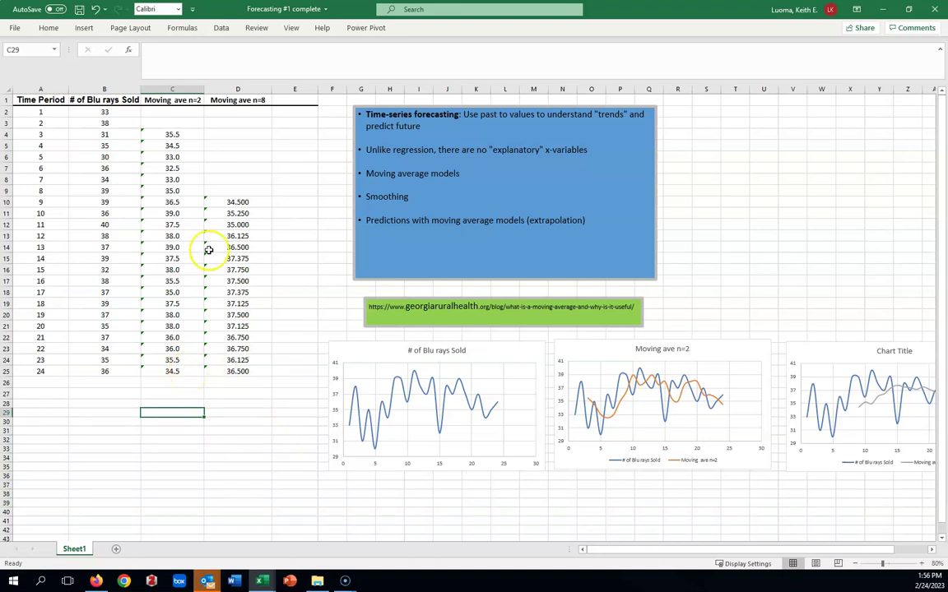
pyautogui.click(182, 371)
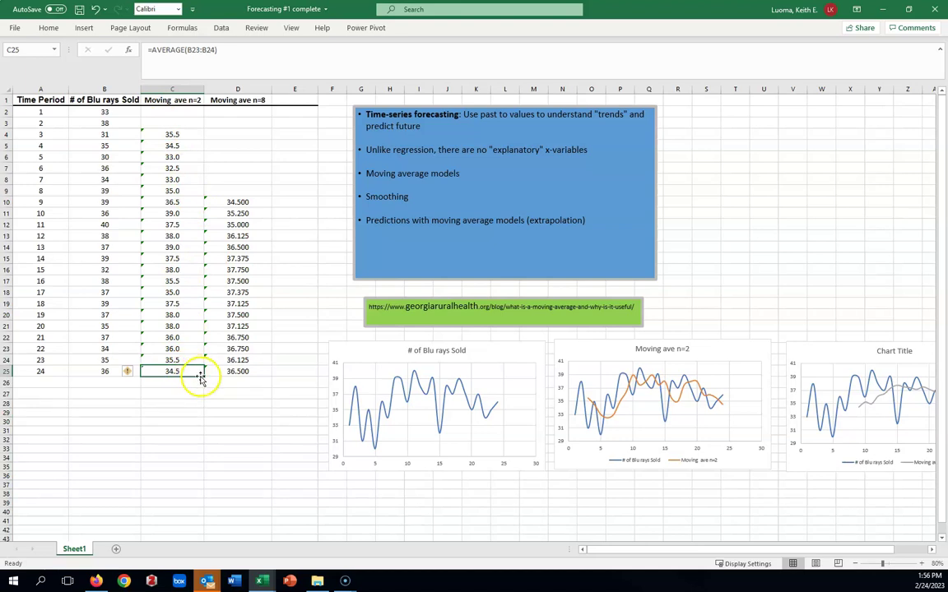
pyautogui.moveTo(203, 376); pyautogui.dragTo(199, 383)
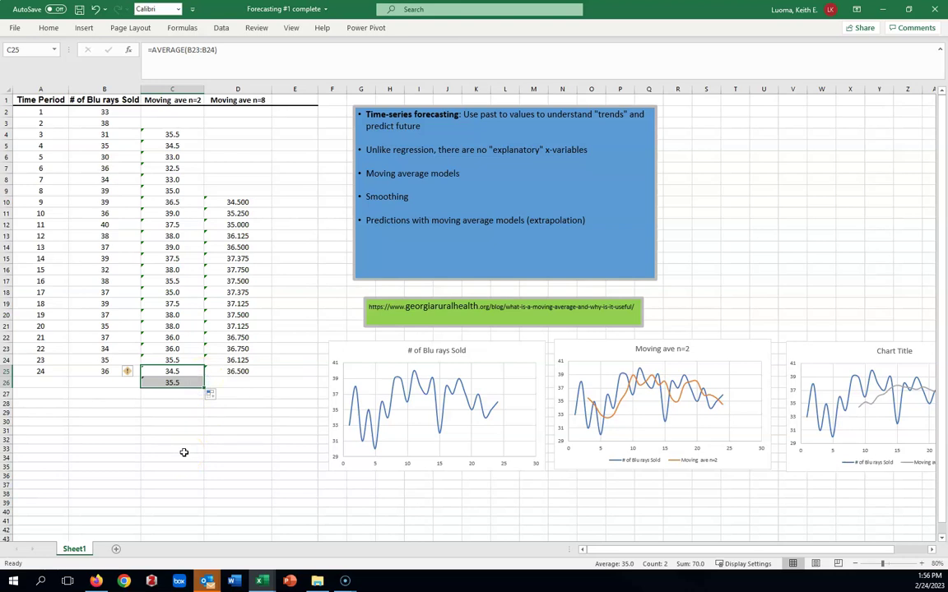
pyautogui.click(46, 382)
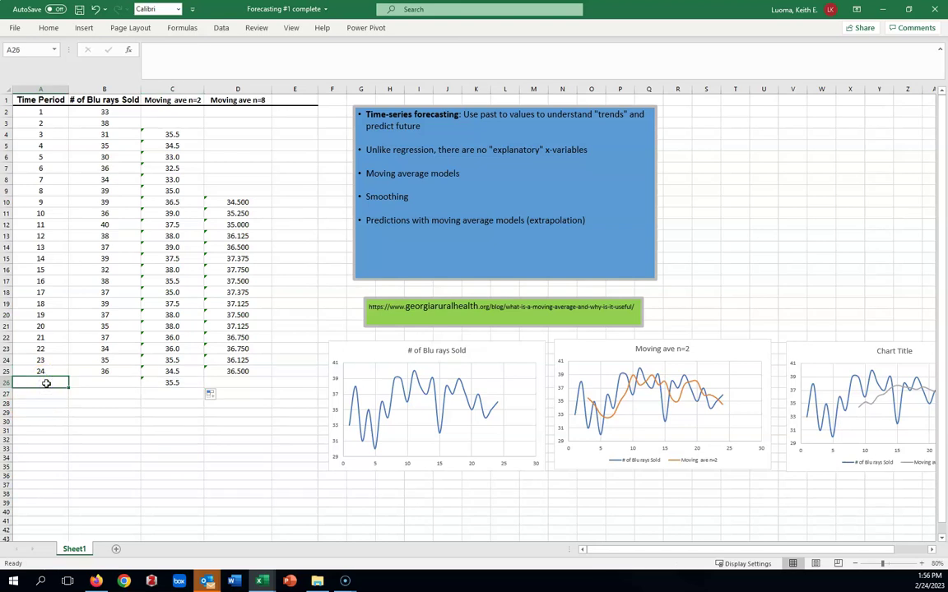
pyautogui.write('25')
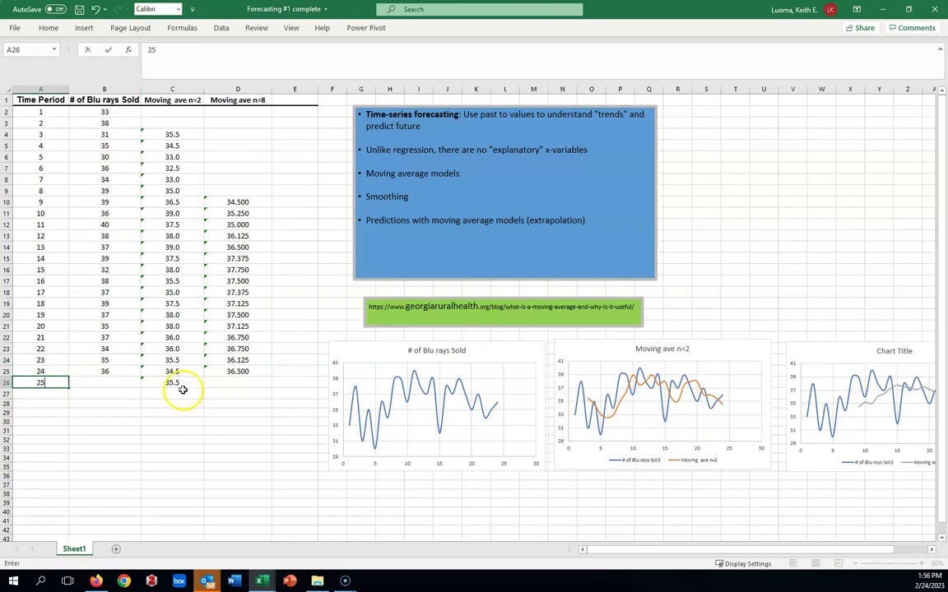
# - Extend the eight-period moving average formula from D25 to D26 to forecast period 25
pyautogui.click(251, 372)
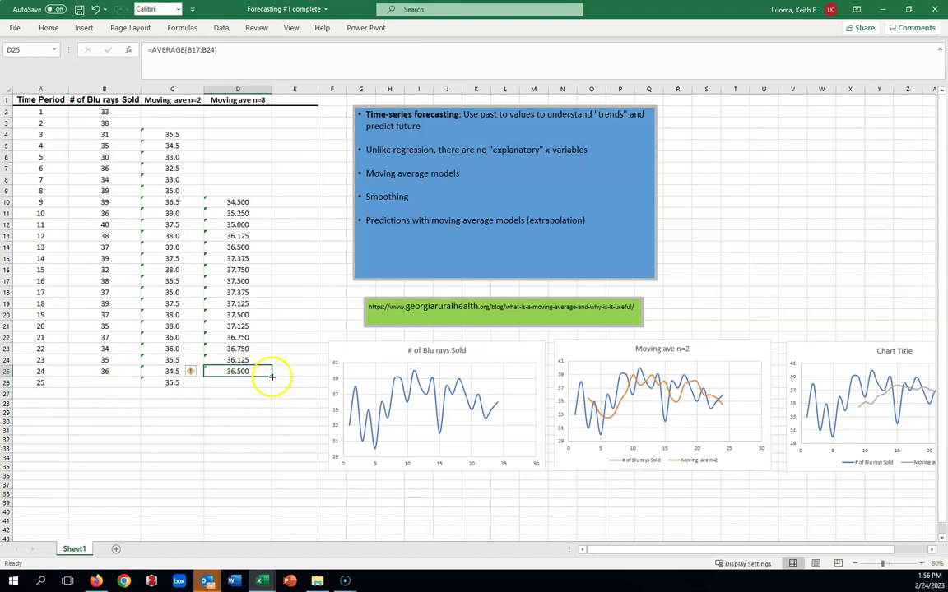
pyautogui.moveTo(273, 377); pyautogui.dragTo(272, 386)
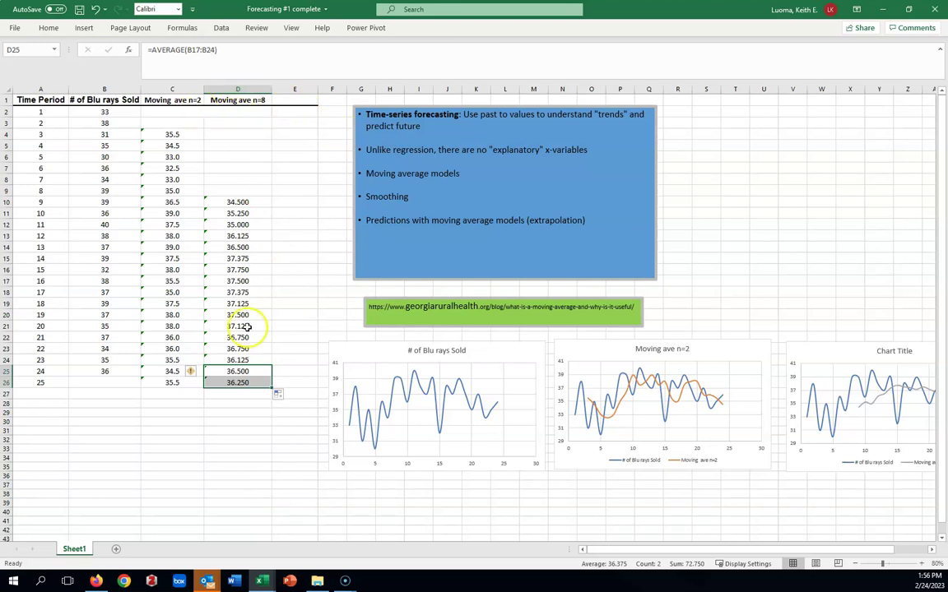
pyautogui.click(245, 465)
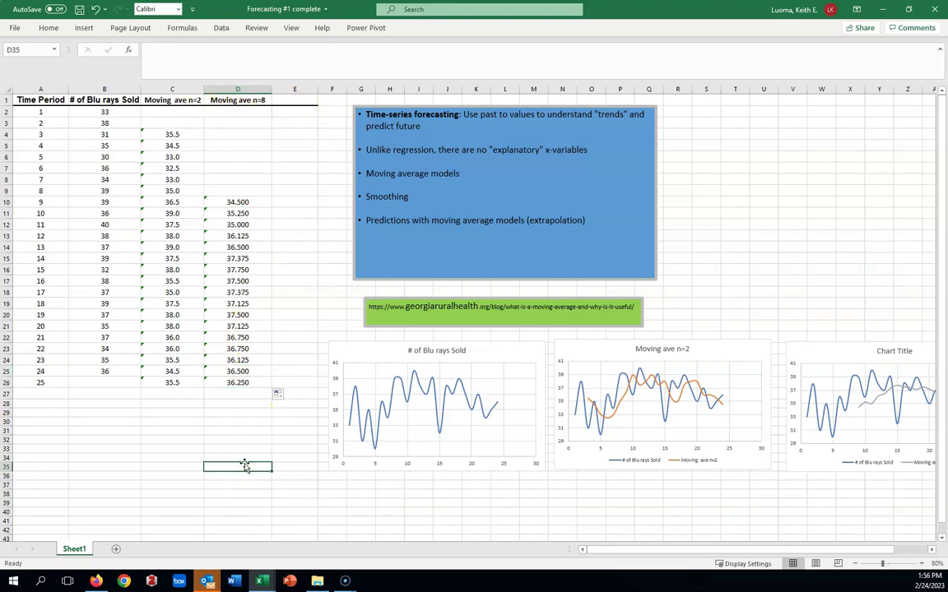